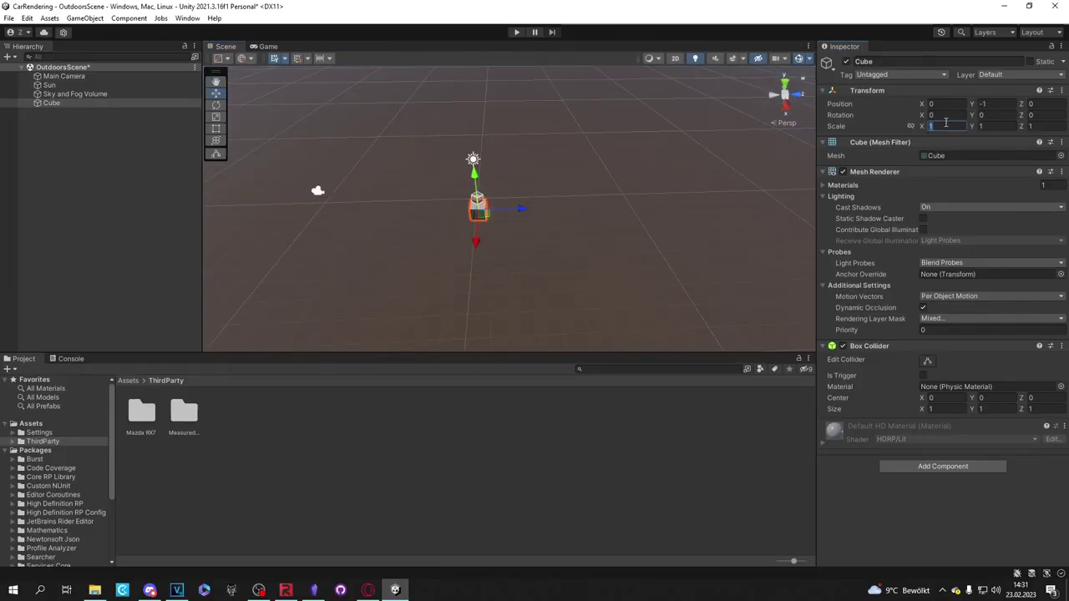
Group the cube under a new empty parent named Room
right_click(50, 103)
left_click(92, 245)
type("Room")
key("Return")
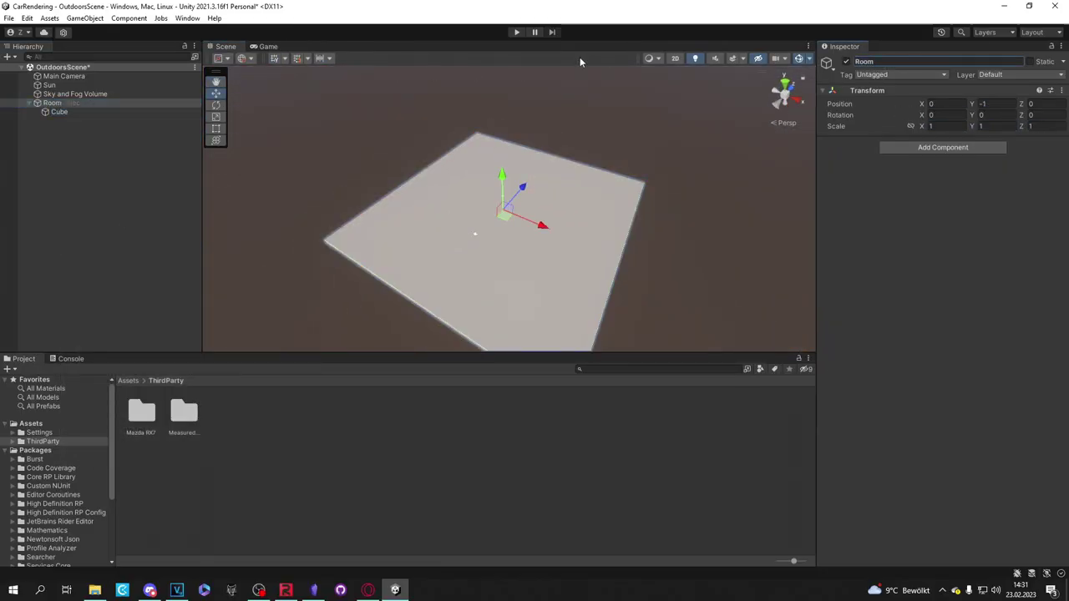
Duplicate the cube into walls rotated 90 on X, placed at 25 and -25
left_click(58, 111)
key("ctrl+d")
type("90")
left_click(984, 103)
type("25")
key("Return")
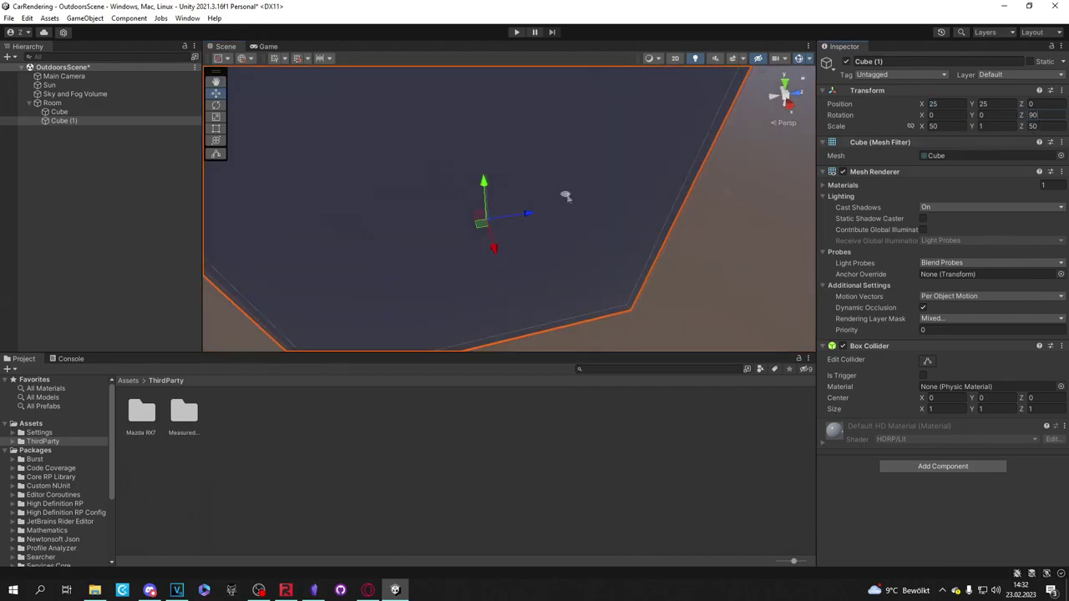
left_click(58, 120)
key("ctrl+d")
double_click(935, 104)
type("-25")
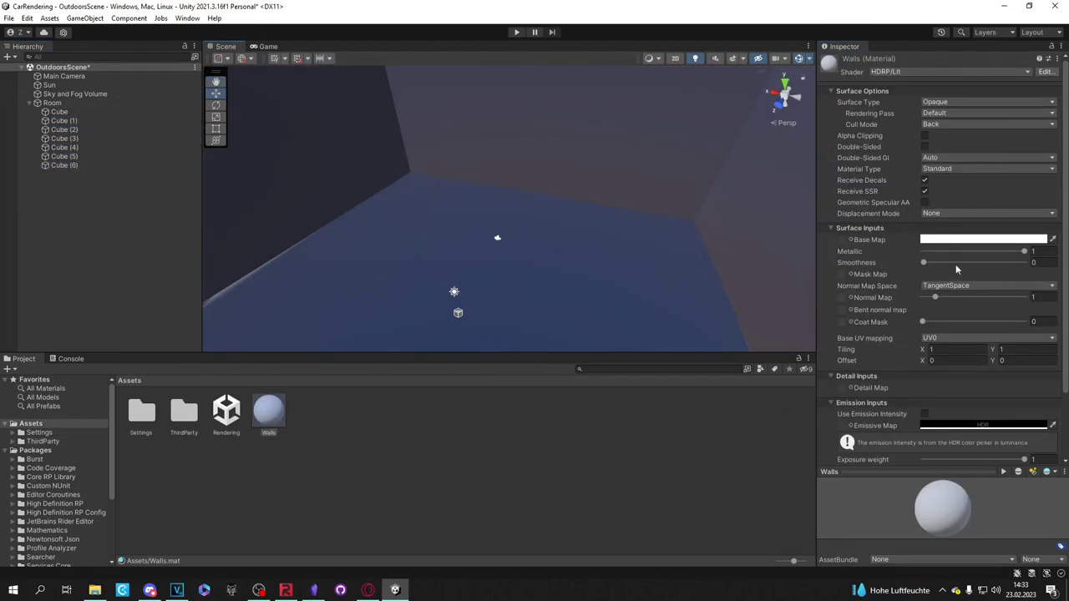
Set the Walls material's Base Map colour to red
left_click(944, 239)
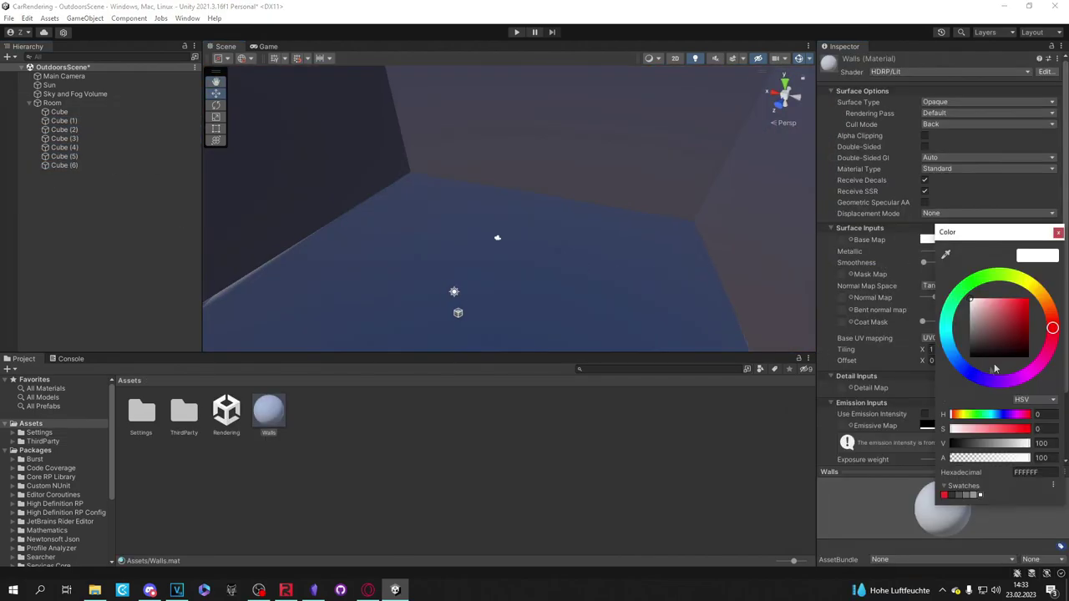
left_click_drag(988, 348, 925, 381)
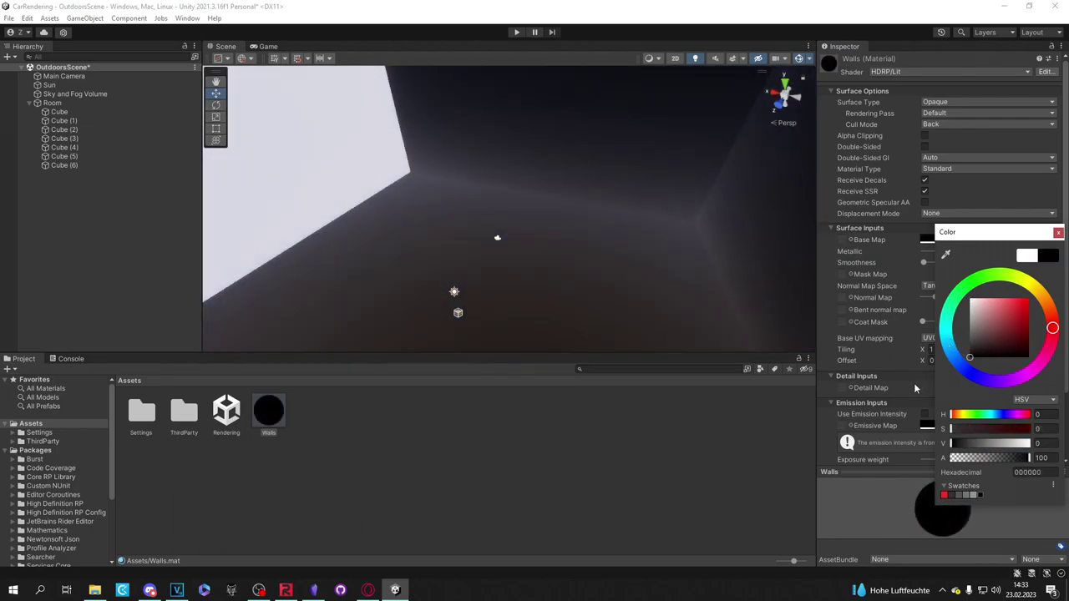
left_click_drag(982, 351, 1034, 301)
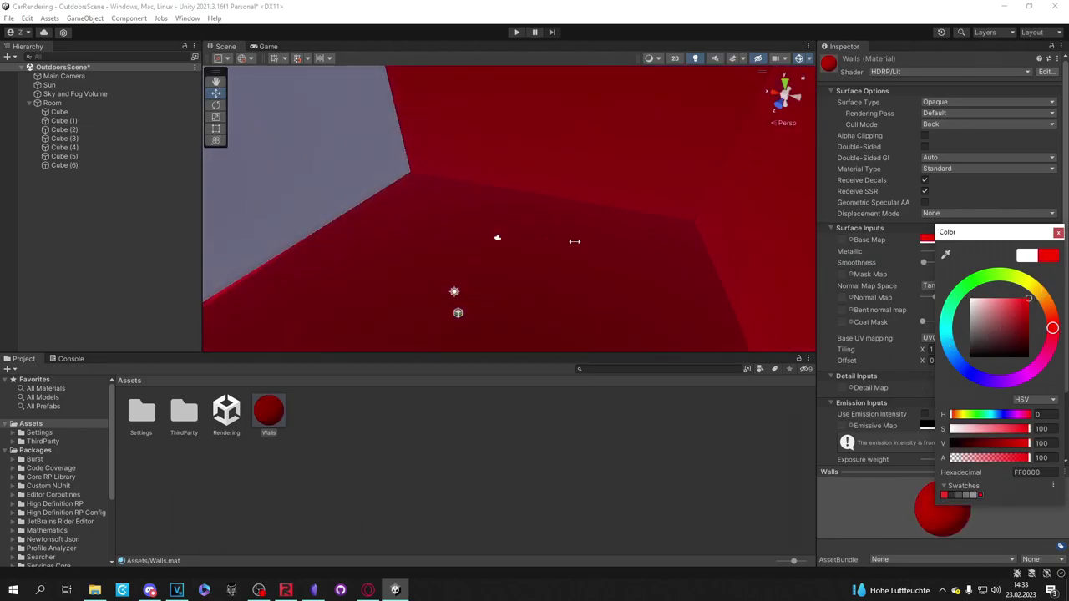
right_click_drag(646, 244, 343, 346)
right_click_drag(298, 293, 546, 219)
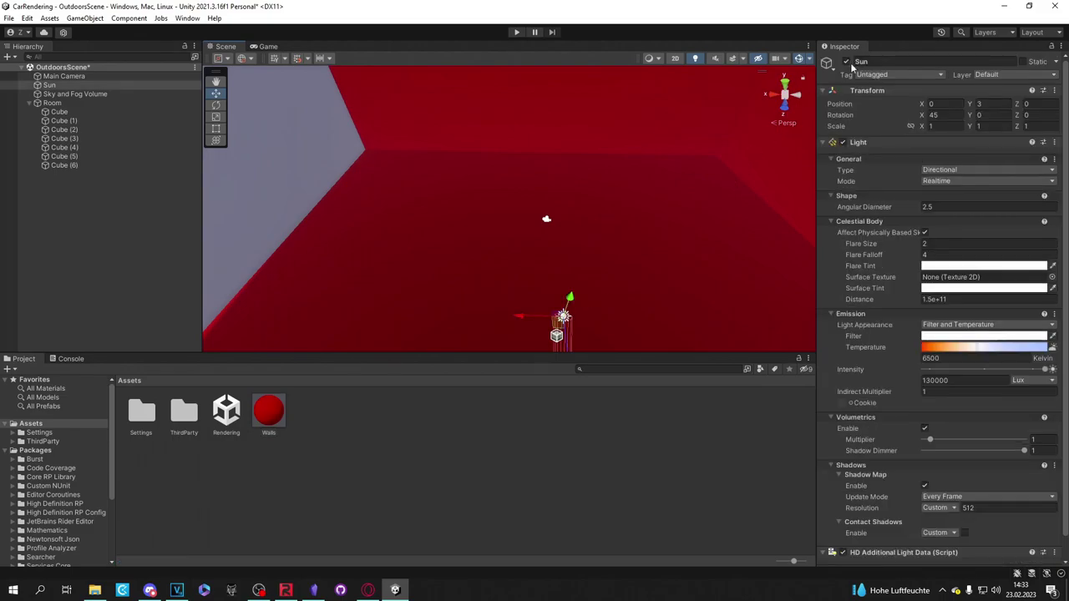
Disable the Sun light so the room goes dark
left_click(846, 60)
right_click_drag(605, 247, 681, 244)
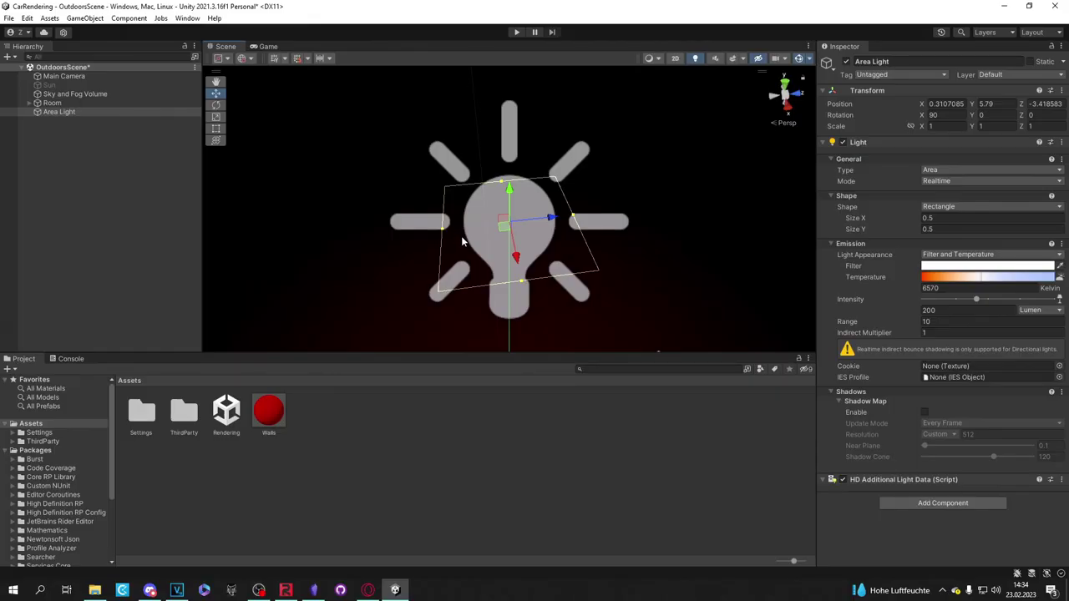
Drag the Area Light's rectangle handle until Shape Size Y is about 12
scroll(464, 242, "down", 3)
left_click_drag(451, 222, 274, 246)
scroll(275, 245, "down", 4)
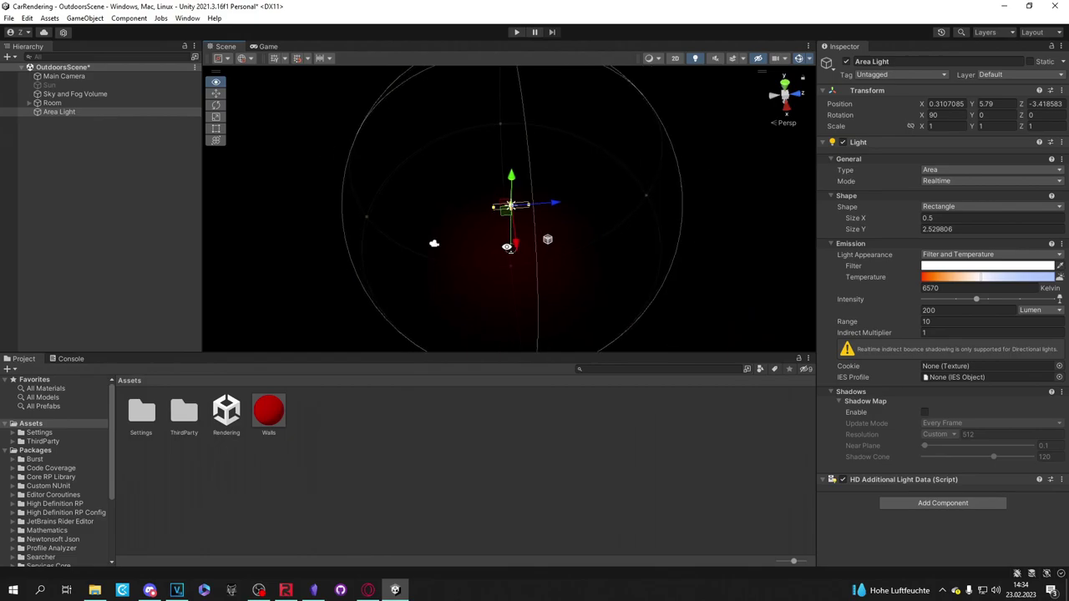
left_click_drag(359, 210, 375, 208, "alt")
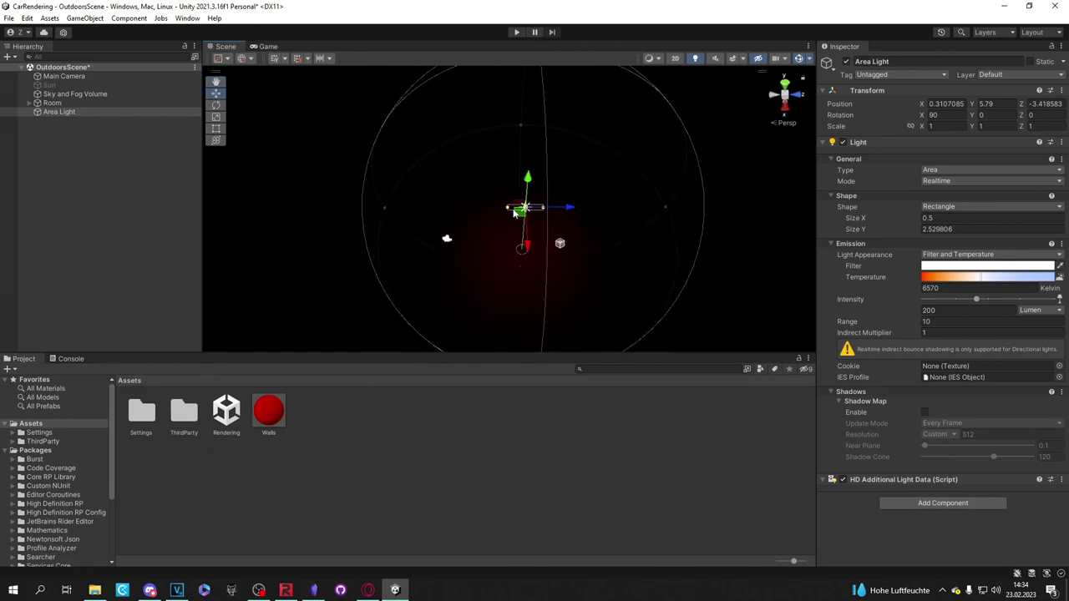
left_click_drag(508, 211, 440, 217)
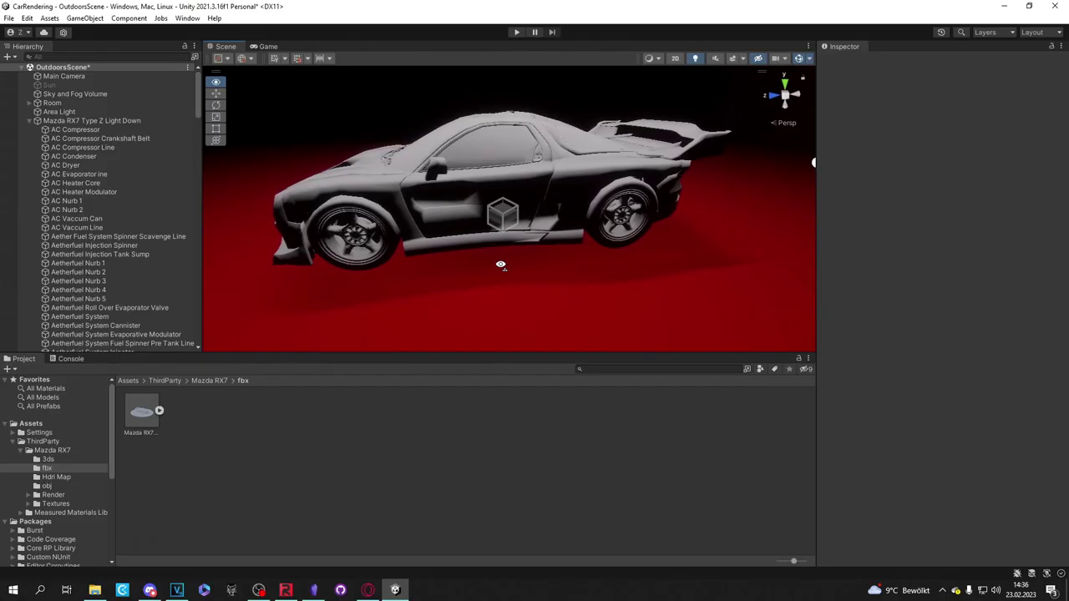
Set the Mazda RX7's GlassCopy windshield colour alpha to 81
left_click_drag(501, 262, 434, 267, "alt")
left_click(50, 123)
key("Left")
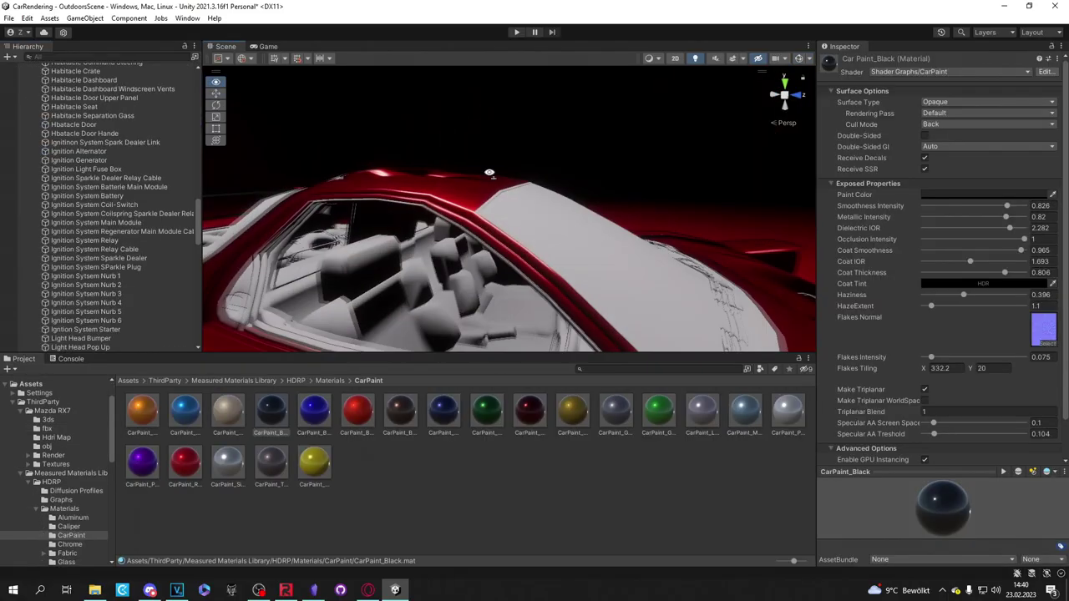
left_click_drag(618, 219, 794, 309, "alt")
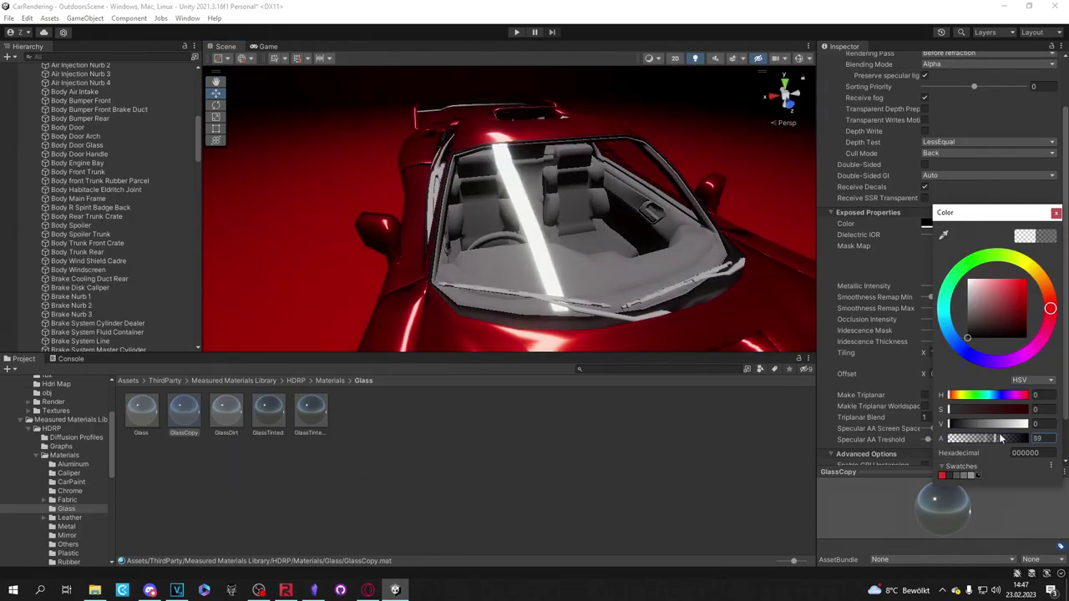
mouse_move(1001, 439)
left_mouse_down()
mouse_move(1026, 439)
mouse_move(947, 434)
mouse_move(1010, 424)
left_mouse_up()
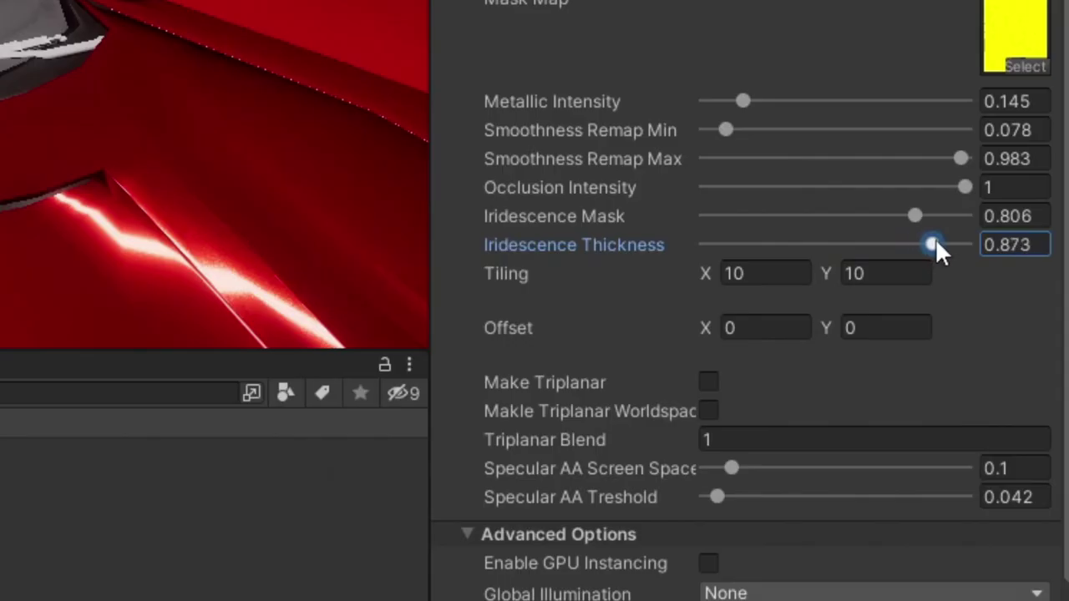
Raise the GlassCopy glass material's Iridescence Thickness to 1
left_click_drag(1013, 342, 1019, 342)
left_click_drag(950, 238, 968, 244)
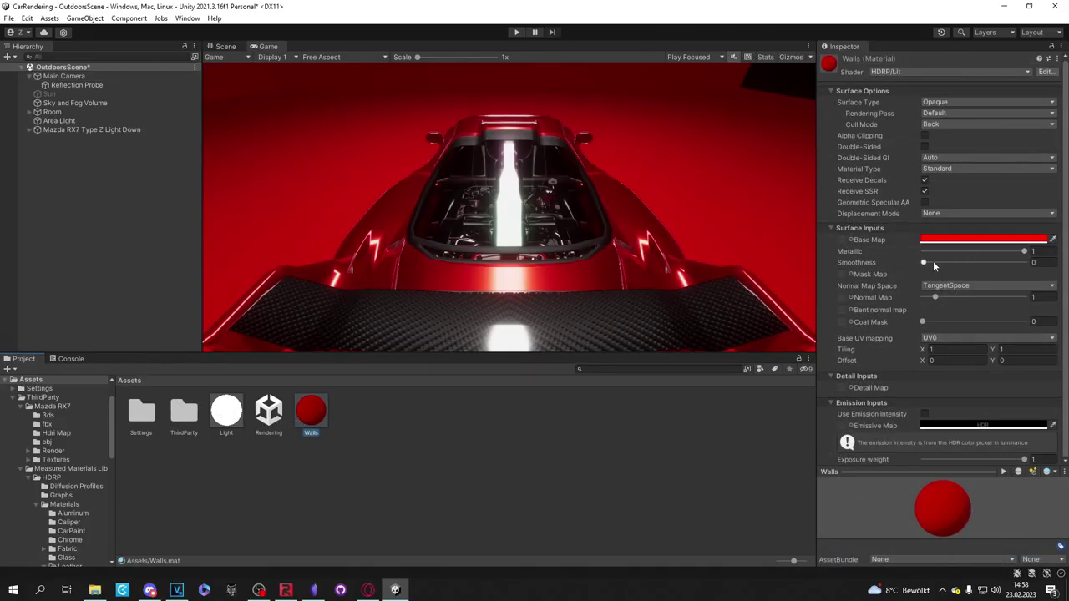
Set the Walls material's Smoothness and Metallic both to 0
left_click_drag(924, 263, 1043, 257)
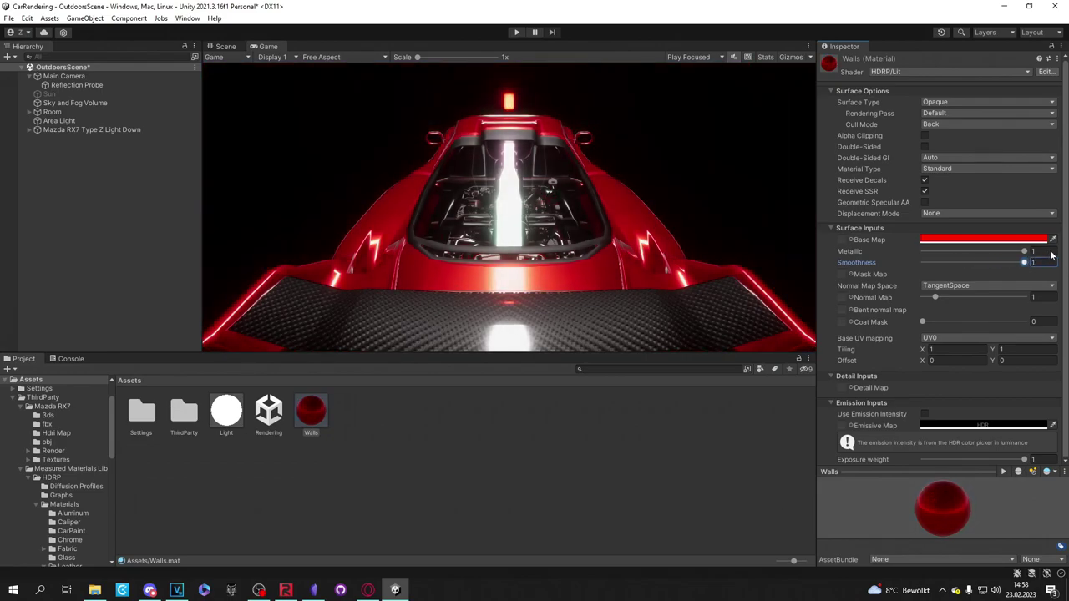
left_click_drag(1040, 255, 901, 274)
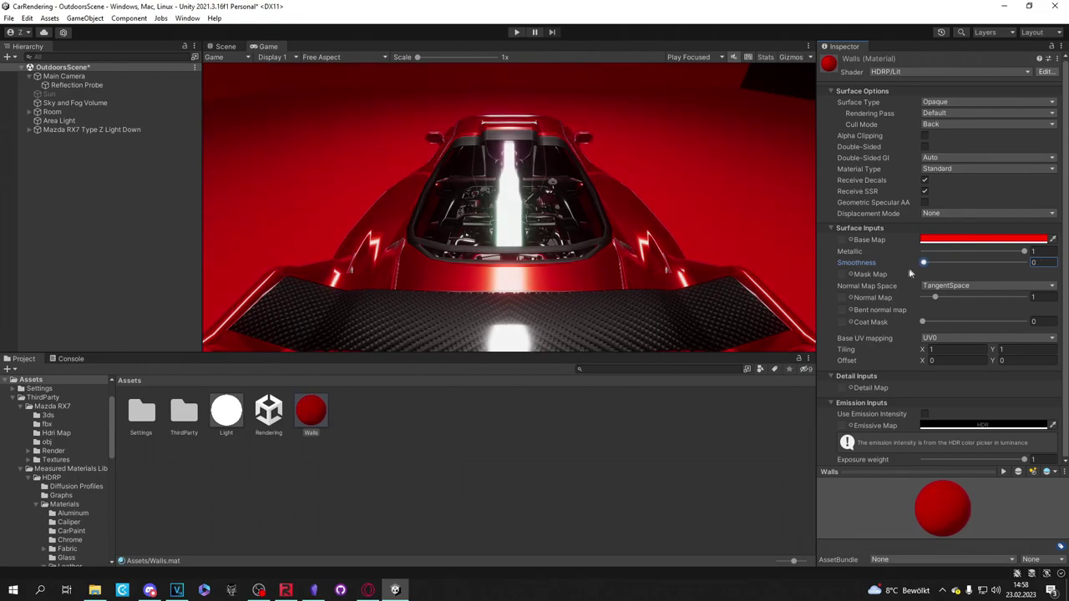
left_click_drag(1010, 252, 900, 264)
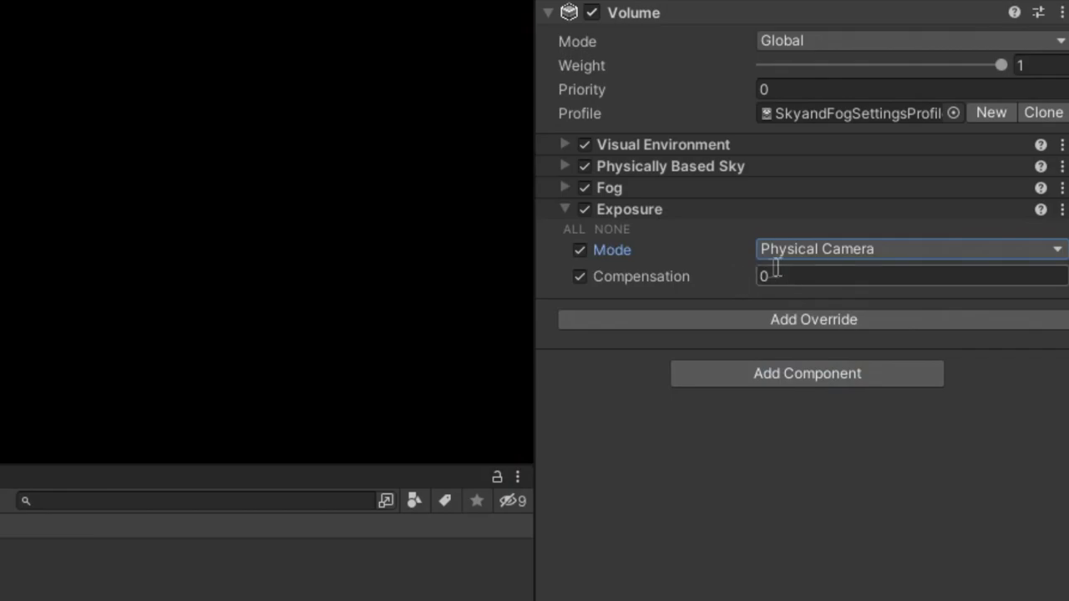
left_click(793, 250)
Set the Exposure Mode to Fixed with a Fixed Exposure of about 3.75
left_click(815, 283)
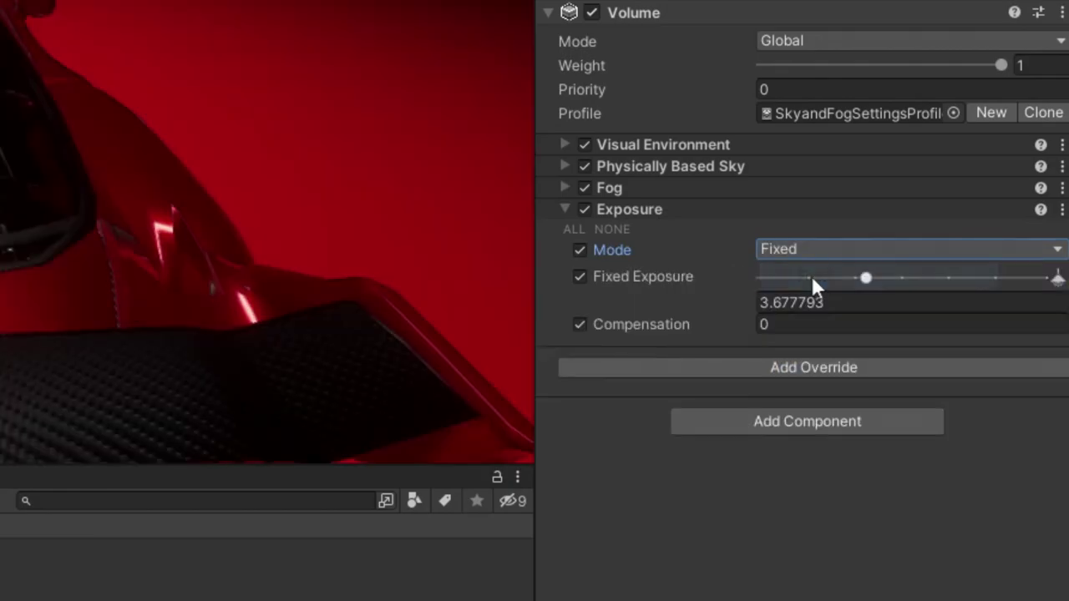
left_click_drag(821, 287, 867, 282)
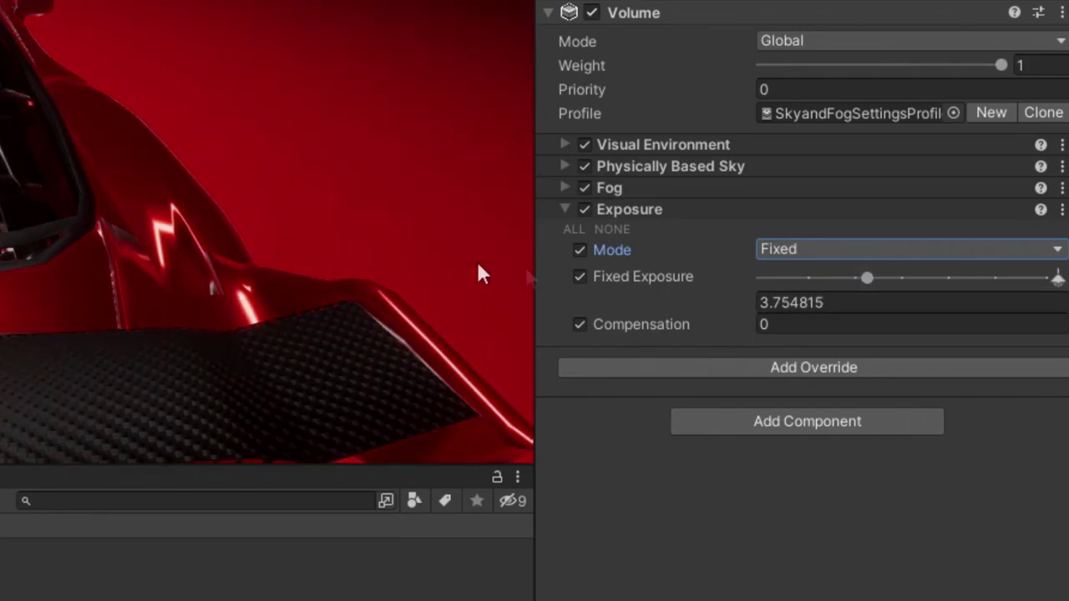
left_click(695, 368)
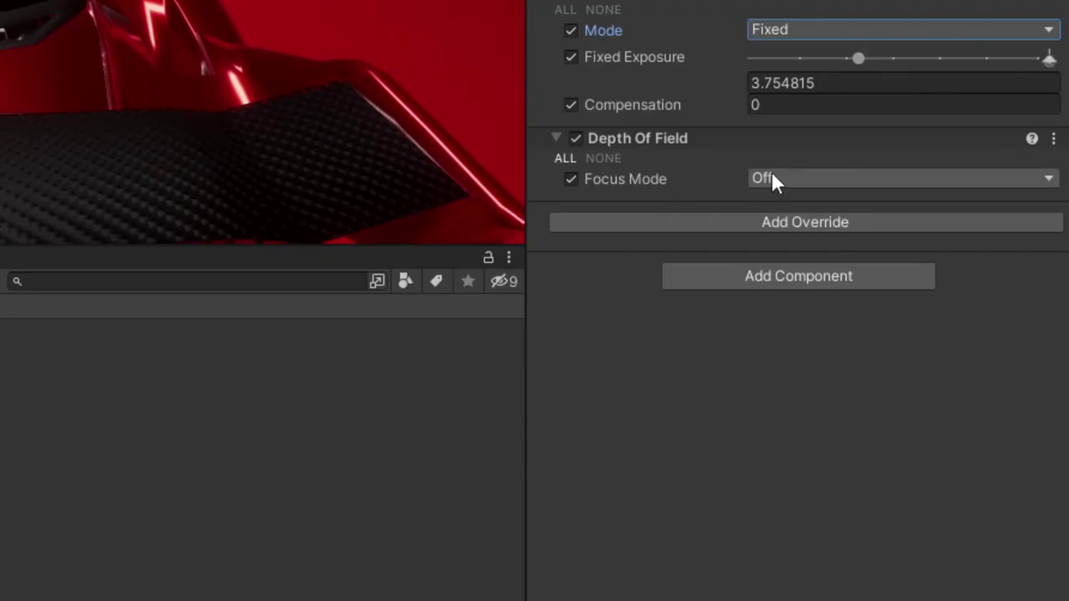
Set Depth of Field to Physical Camera focus, Camera focus distance mode, and High quality
left_click(771, 179)
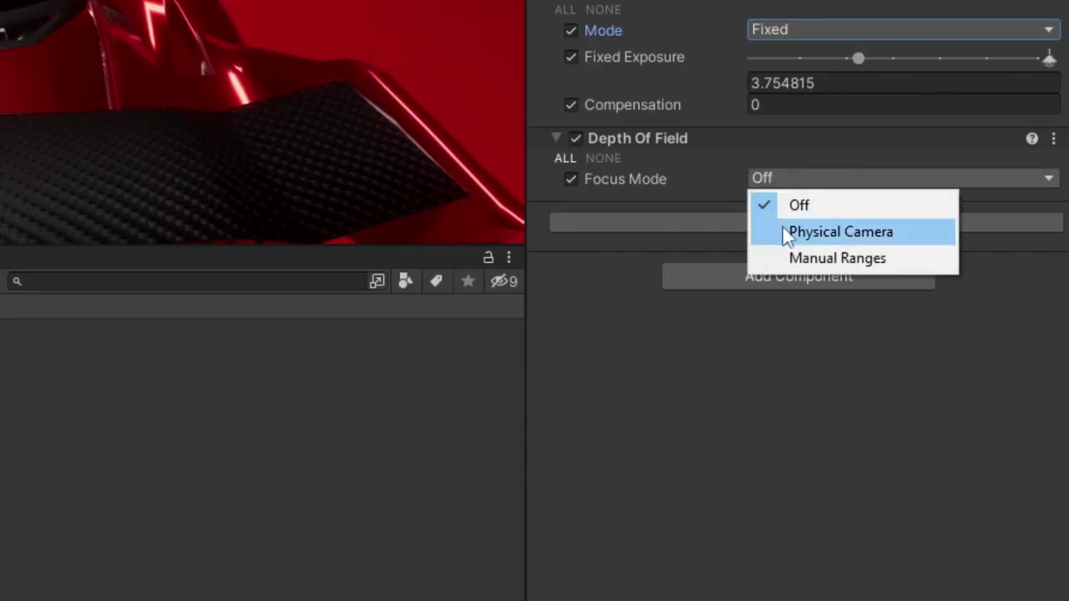
left_click(783, 231)
left_click(766, 259)
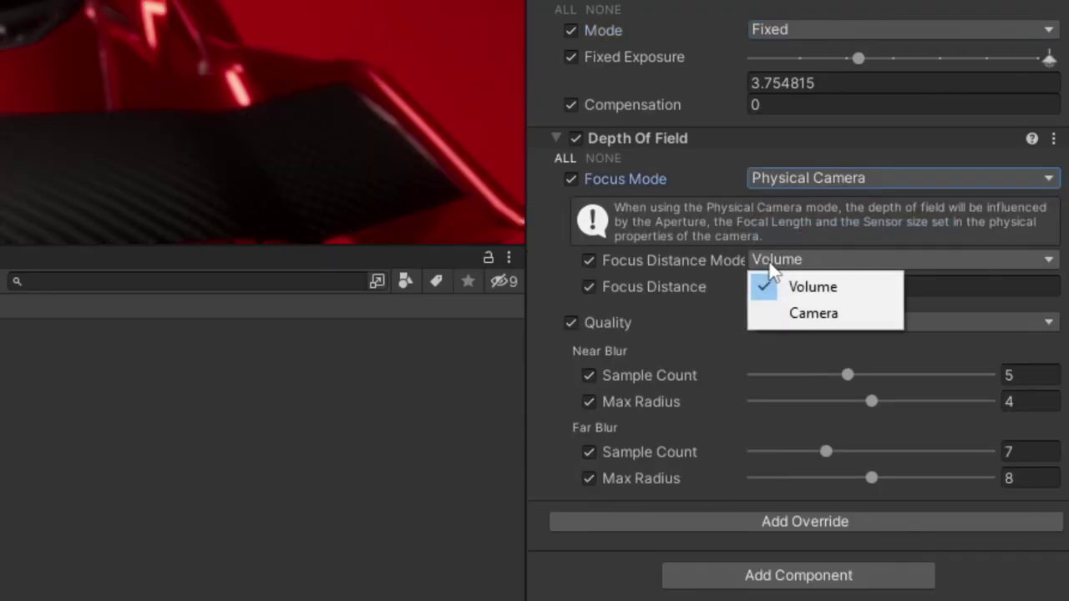
left_click(689, 294)
left_click_drag(699, 293, 685, 294)
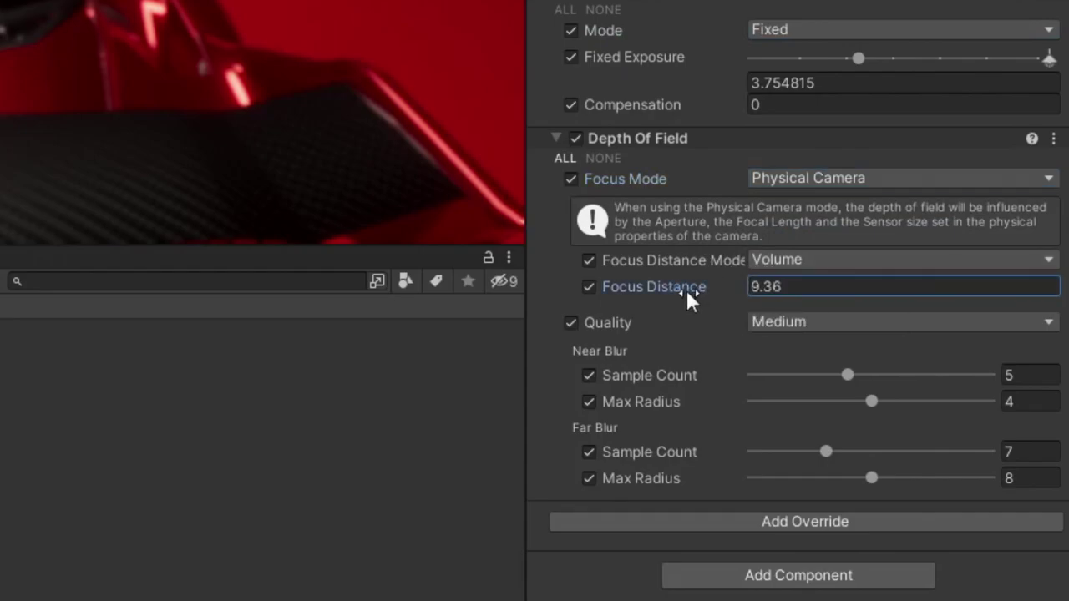
left_click(767, 264)
left_click(789, 314)
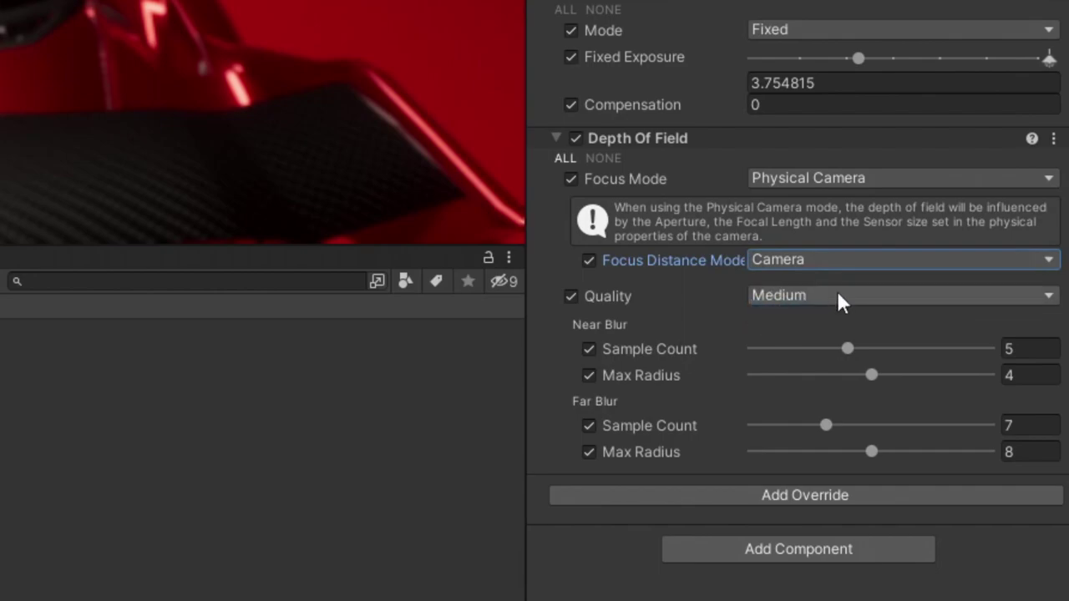
left_click(775, 296)
left_click(792, 401)
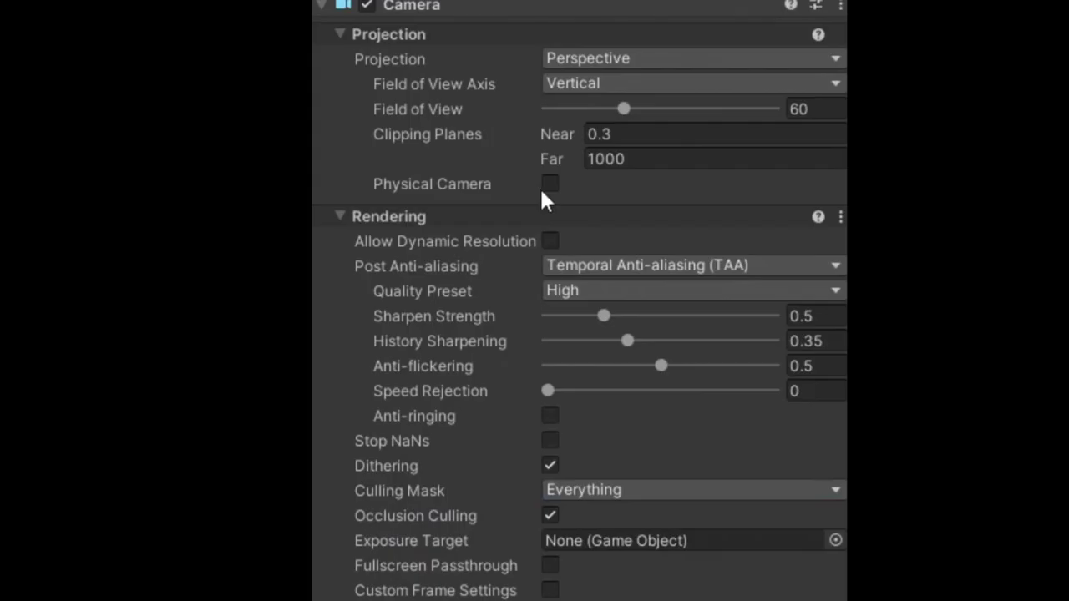
Make the Main Camera physical with a 35mm sensor preset and Focus Distance 0.73
left_click(550, 185)
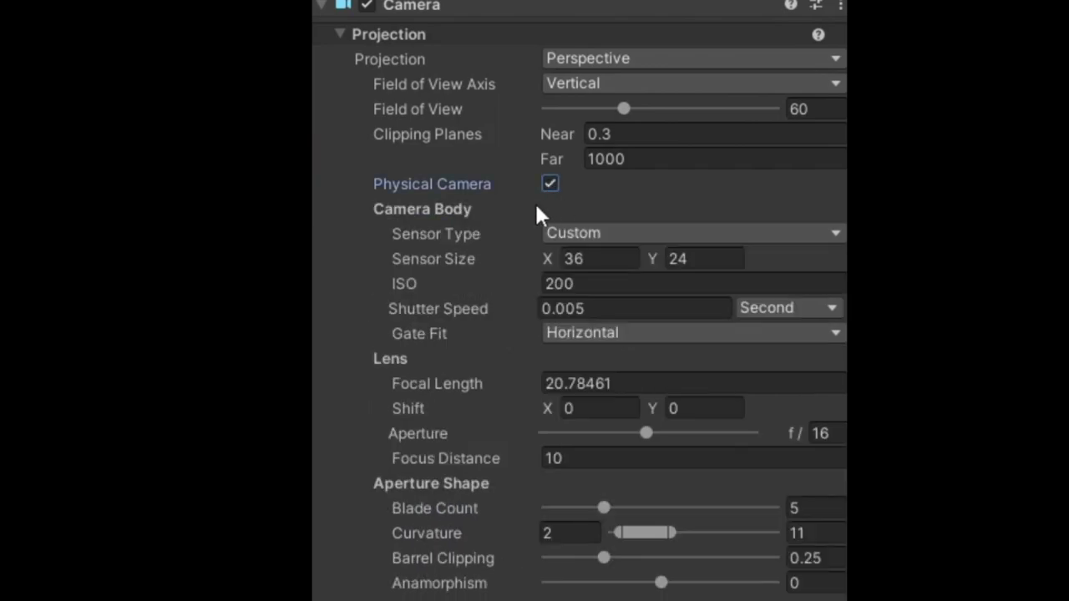
left_click(595, 234)
left_click(632, 344)
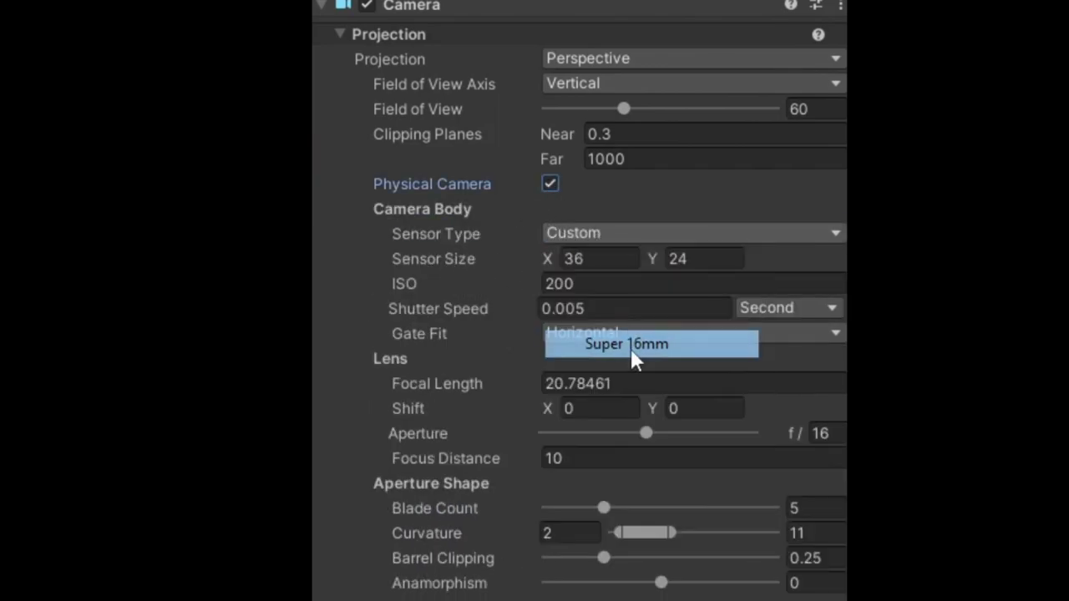
left_click(583, 235)
left_click(621, 399)
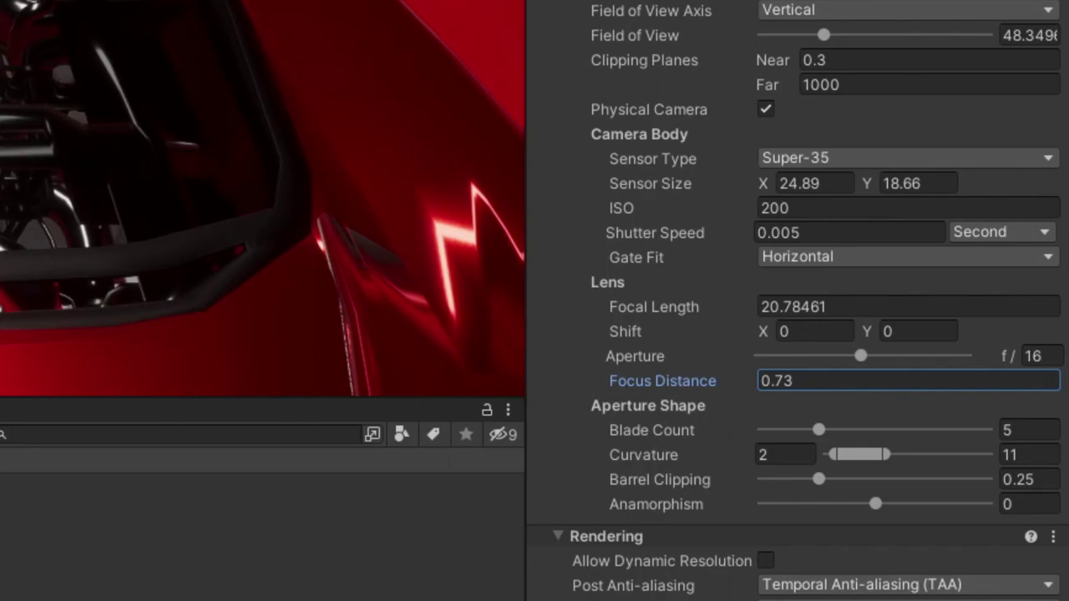
key("Return")
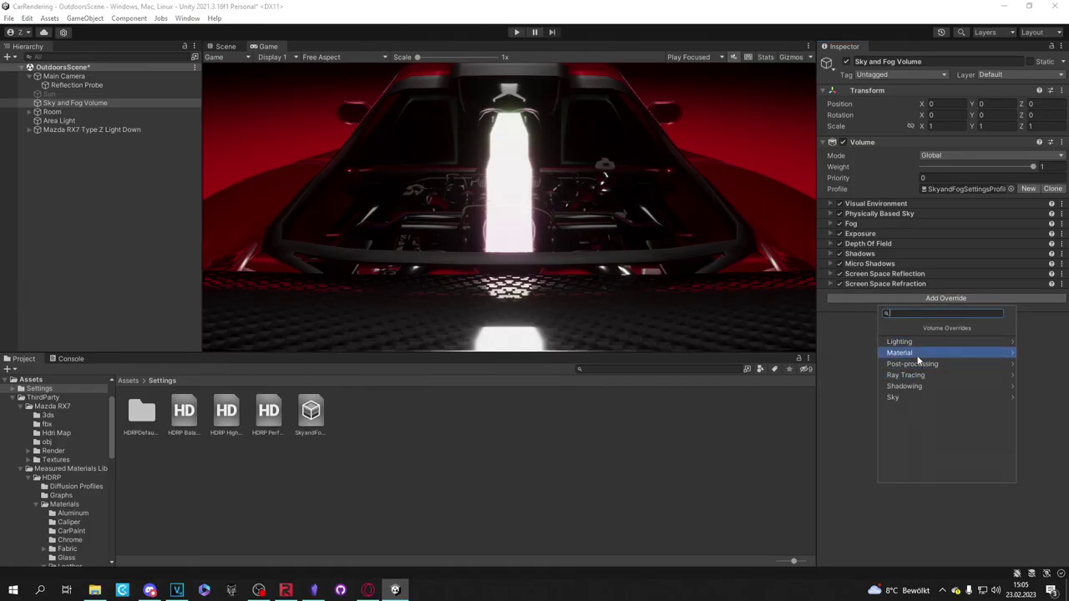
Add Bloom with all settings enabled, High quality, and intensity about 0.07
left_click(916, 364)
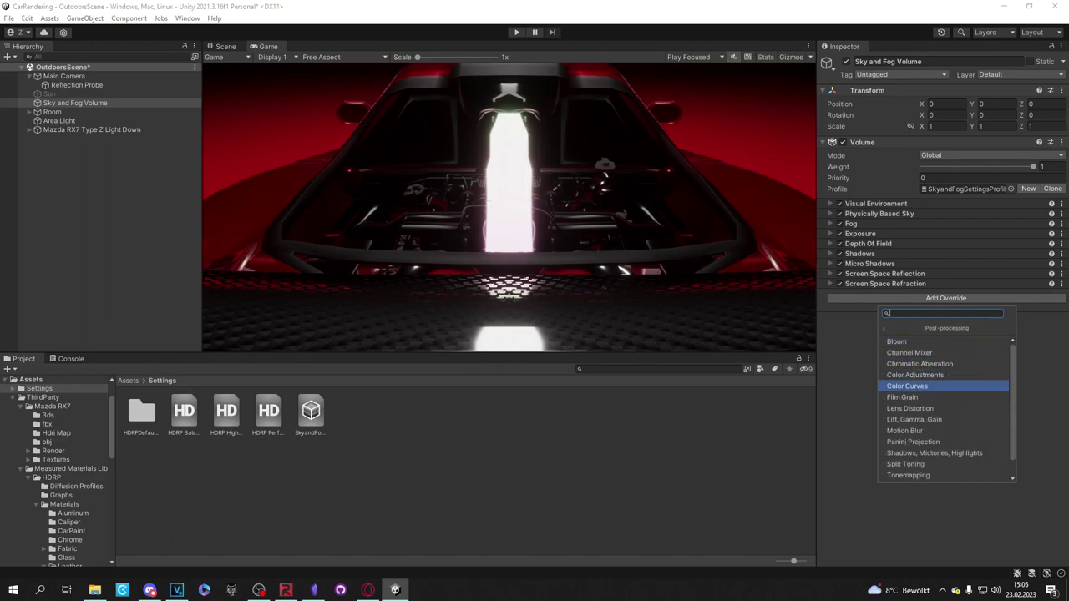
left_click(907, 344)
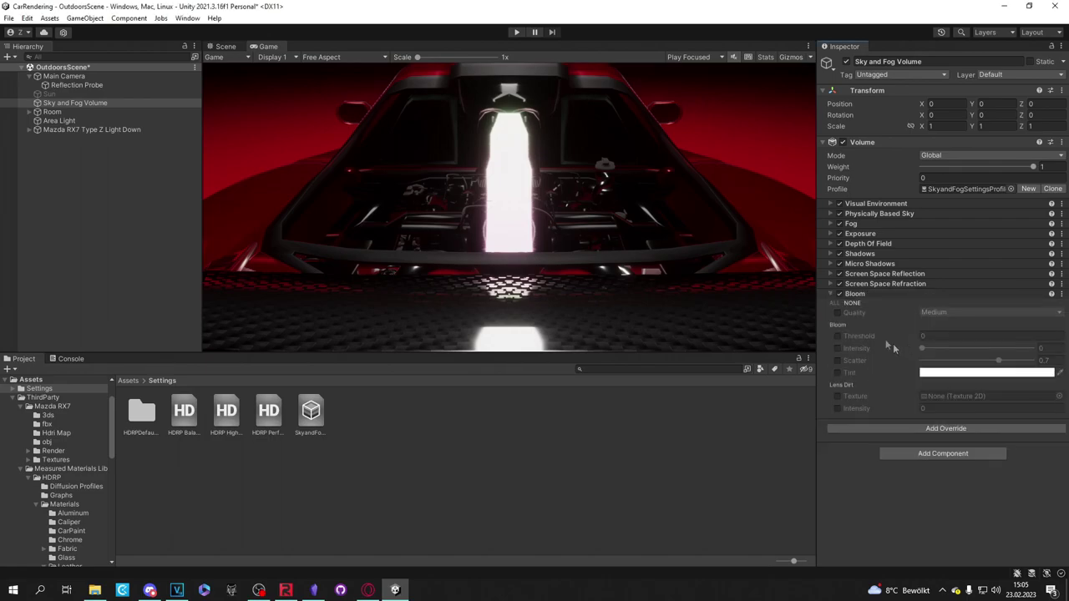
left_click(834, 304)
left_click(928, 312)
left_click(944, 364)
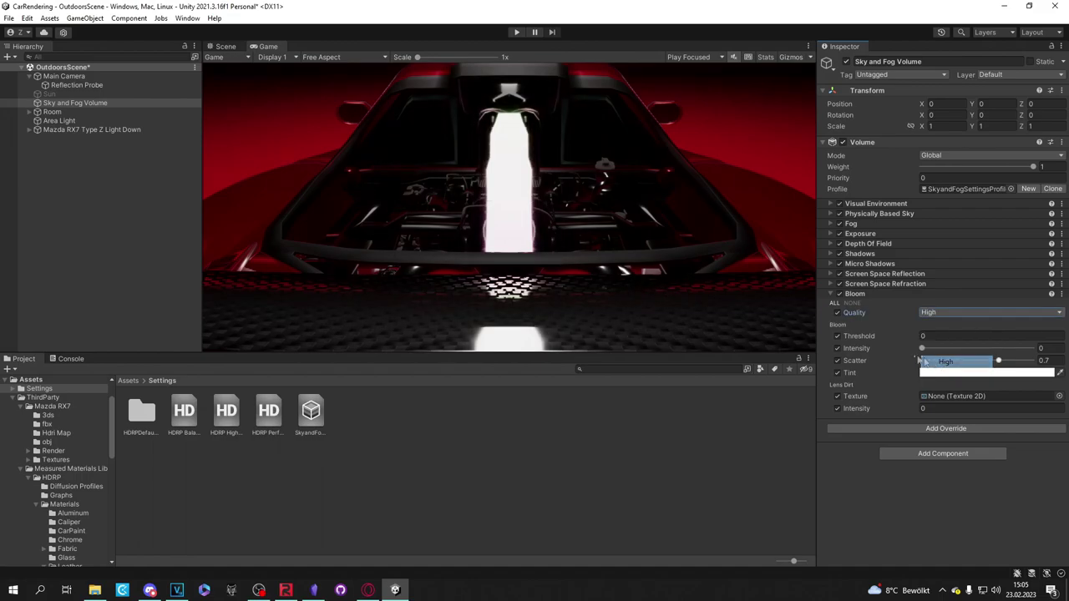
left_click_drag(922, 349, 937, 370)
left_click_drag(937, 370, 931, 368)
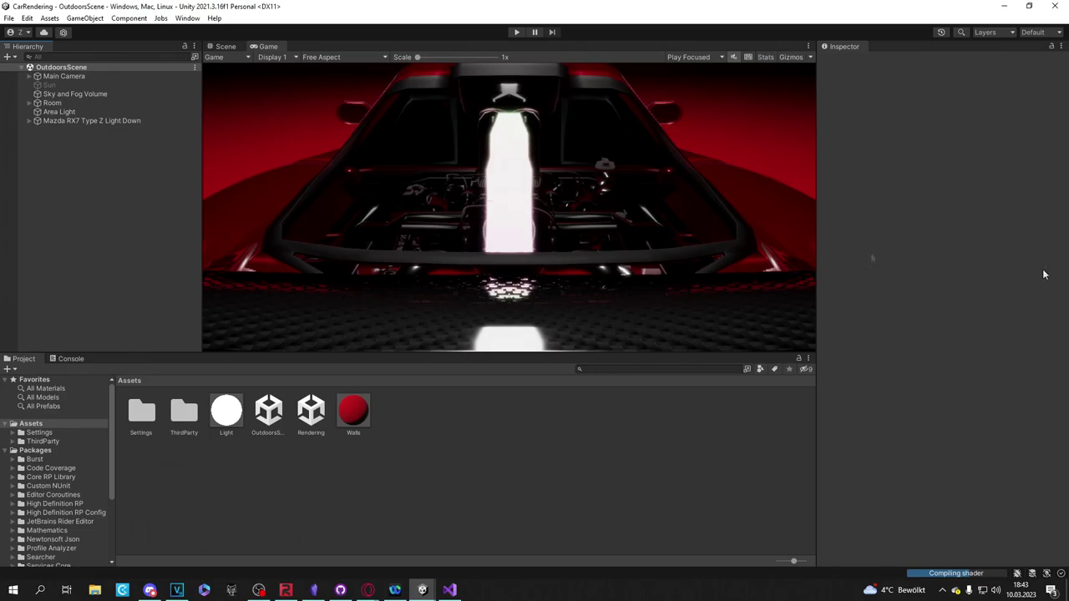
Open the Timeline window and dock it alongside the Project panel
left_click(94, 76)
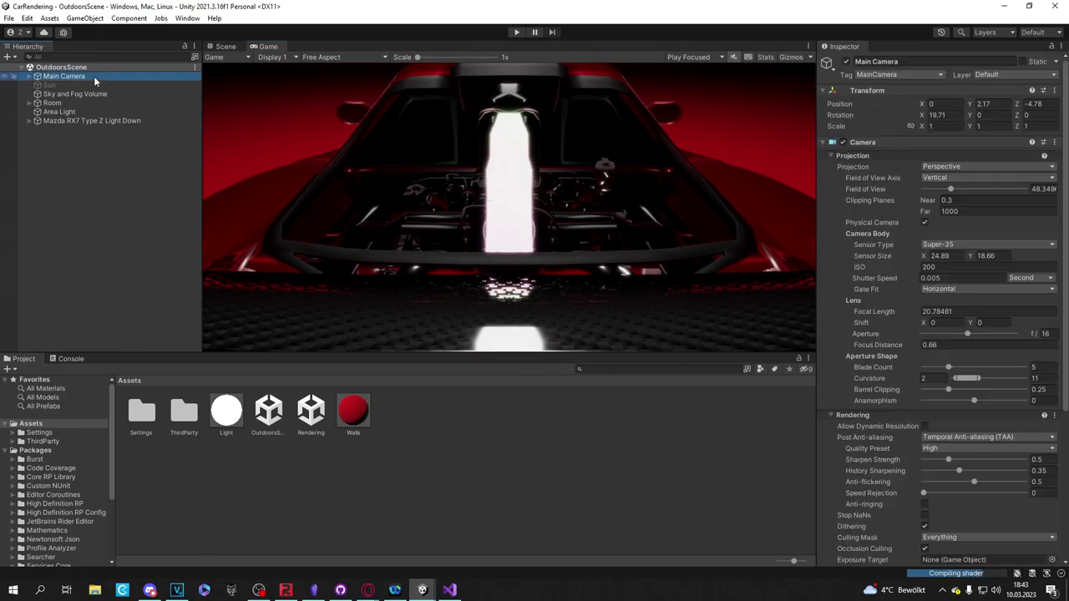
left_click(187, 17)
mouse_move(300, 242)
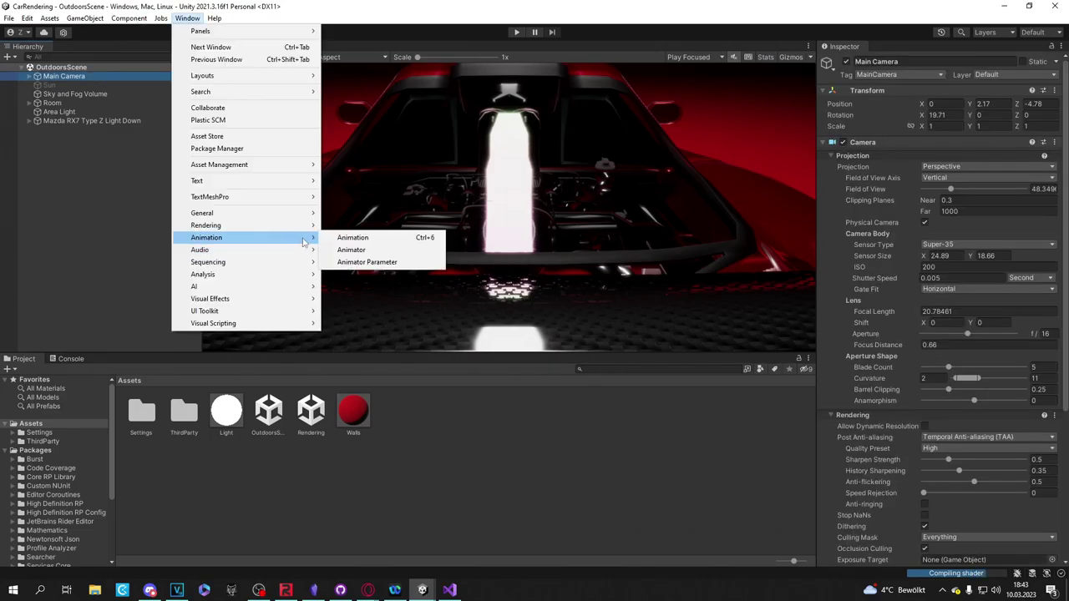
mouse_move(297, 263)
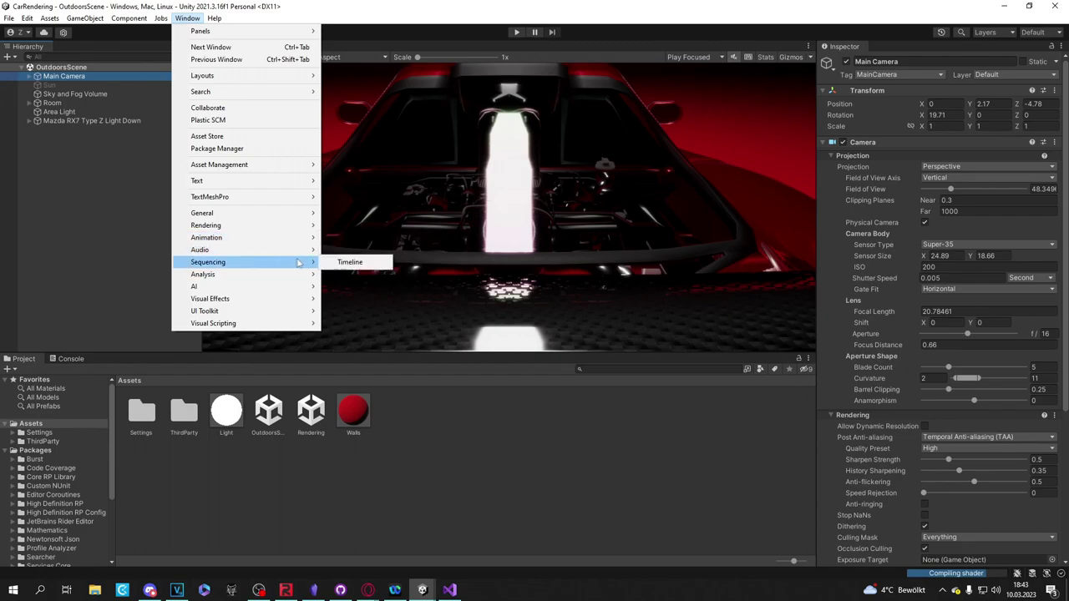
left_click(343, 263)
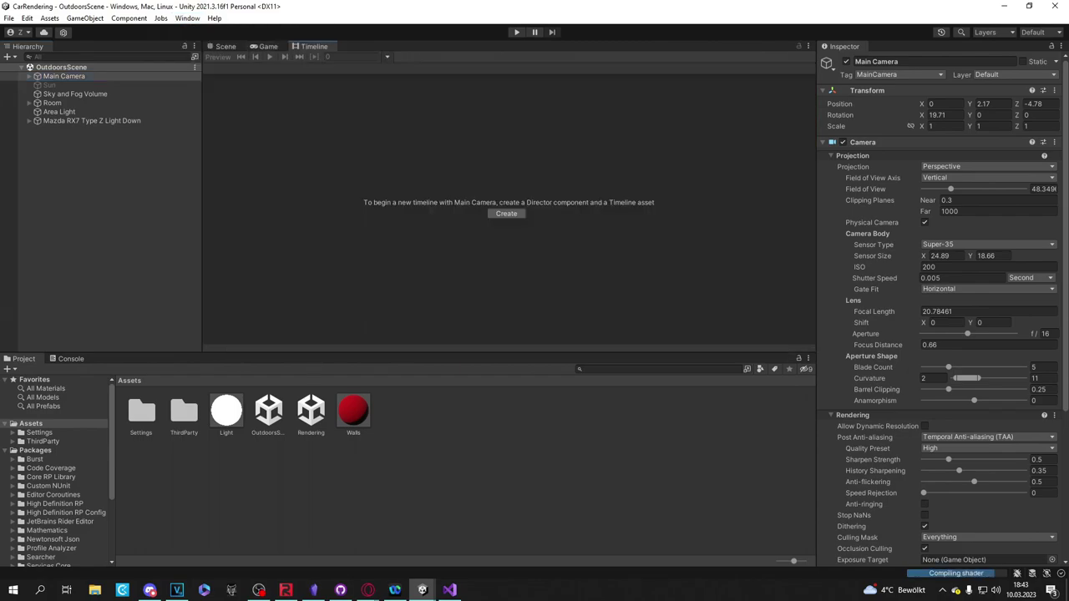
left_click_drag(306, 48, 71, 351)
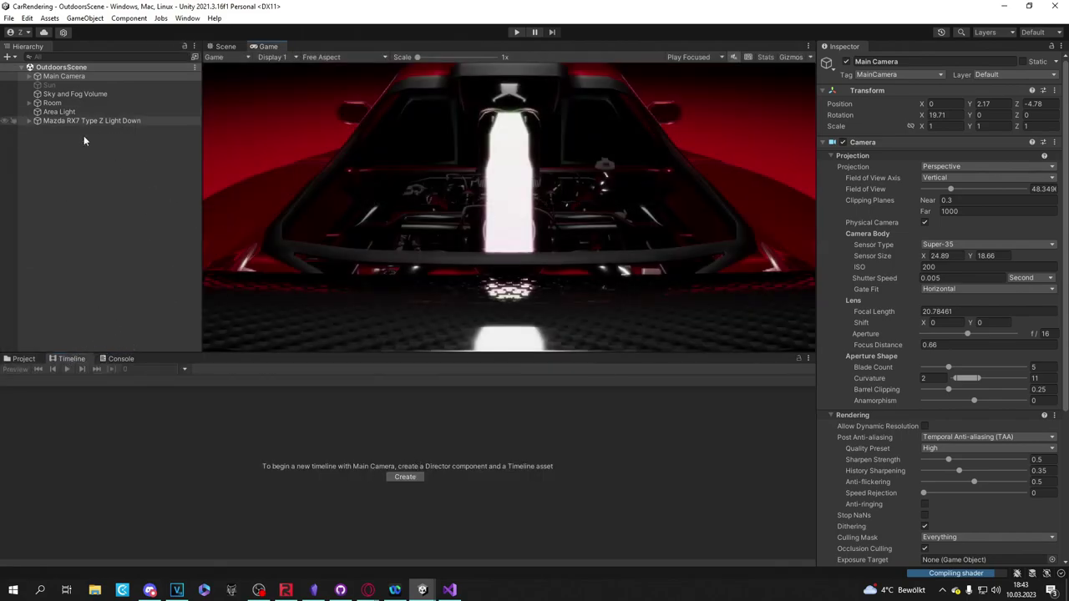
Create an empty GameObject named Director and give it a new DirectorTimeline.playable asset
right_click(80, 200)
left_click(130, 334)
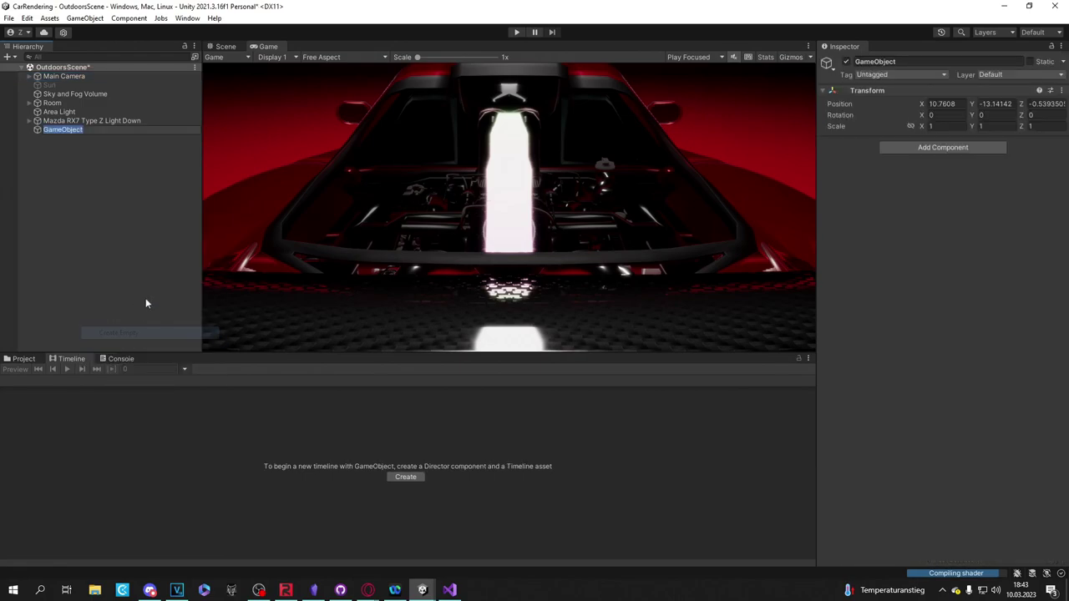
type("C")
type("irector")
key("Return")
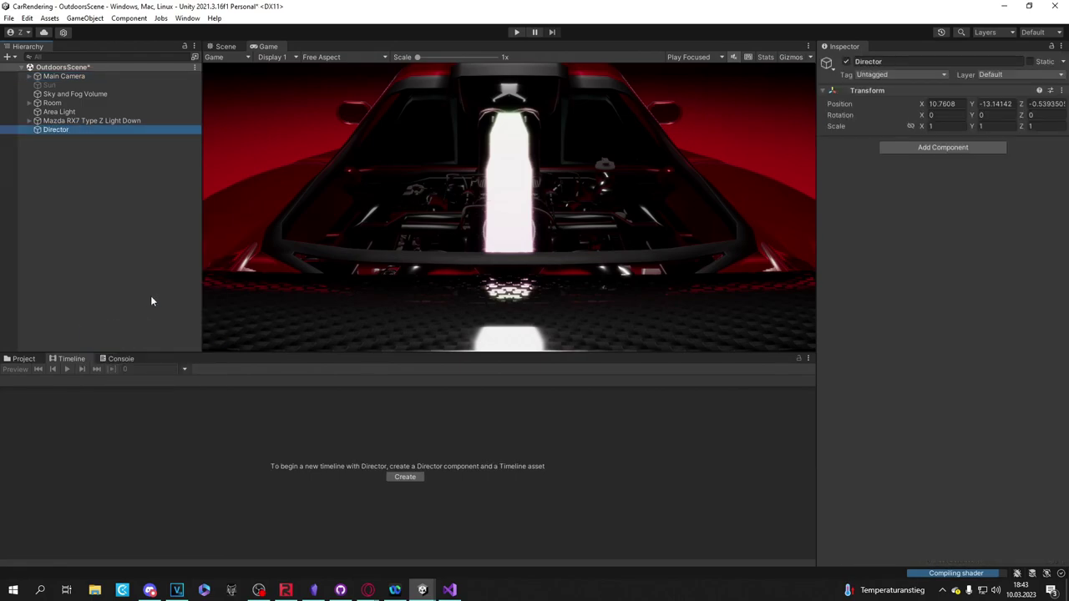
left_click(391, 479)
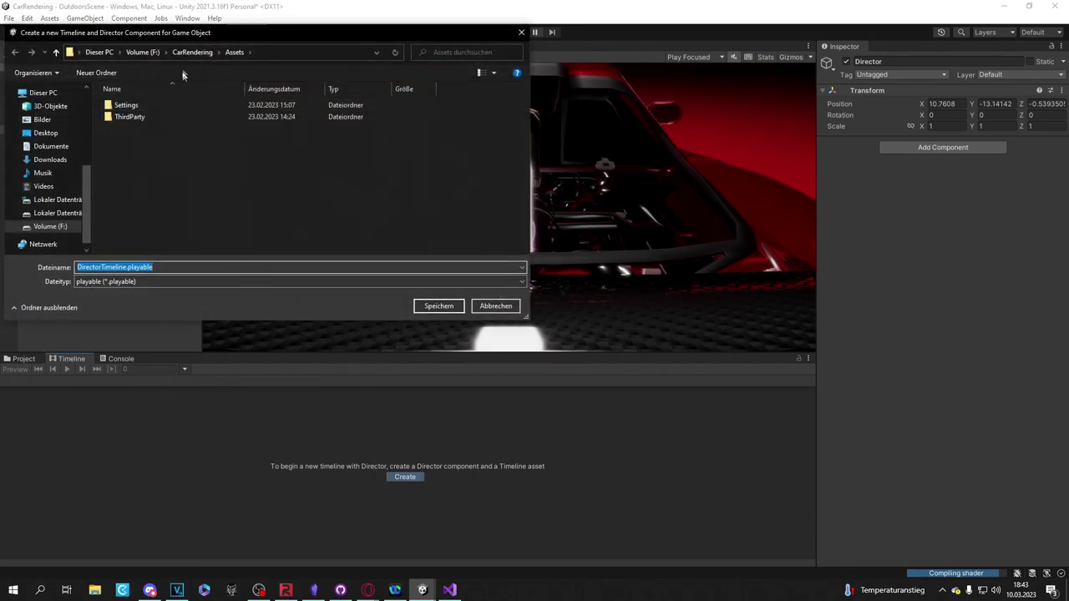
left_click(439, 307)
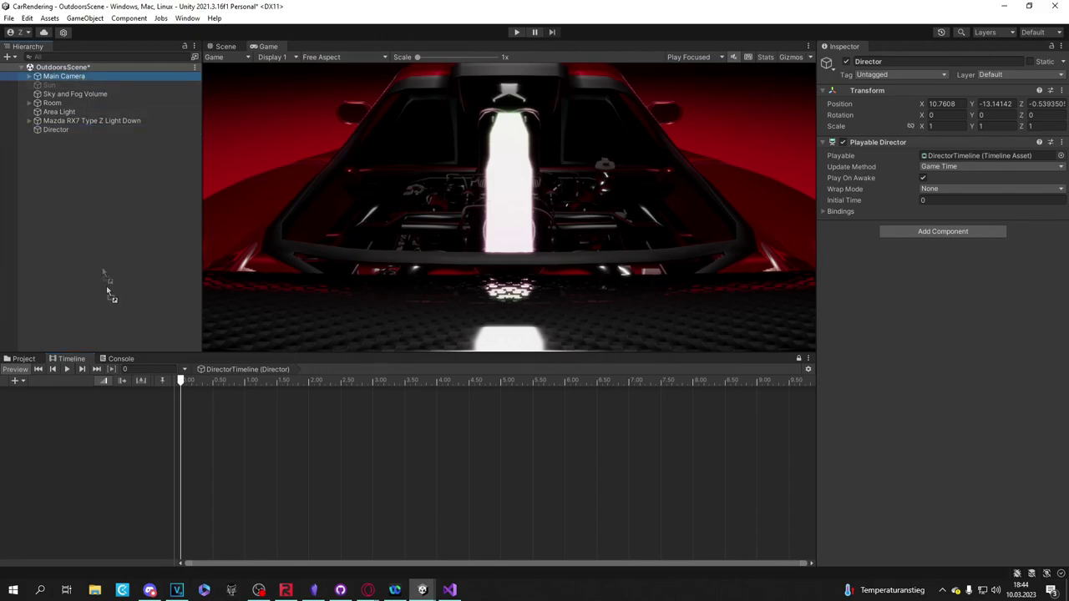
Record Main Camera movement on an animation track and convert it into clips Recorded and Recorded (1)
right_click(130, 434)
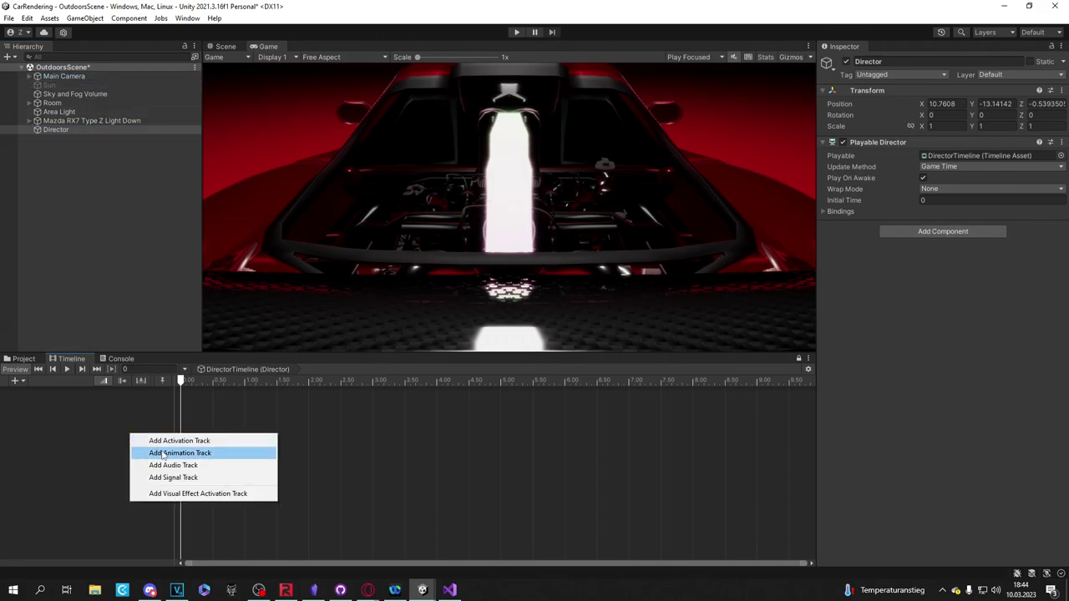
left_click(166, 453)
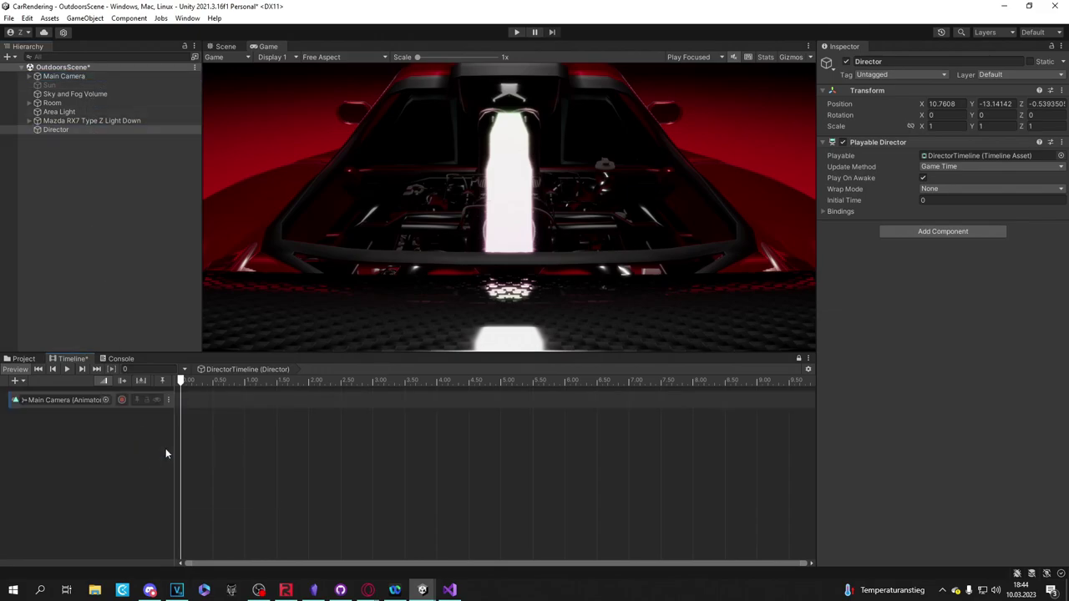
left_click(122, 400)
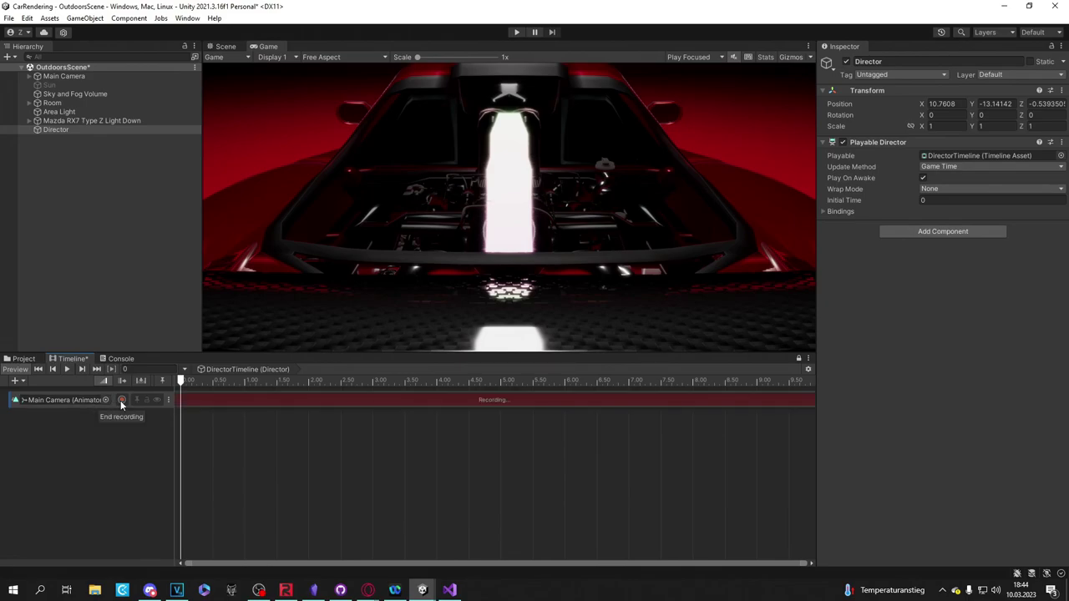
left_click(75, 76)
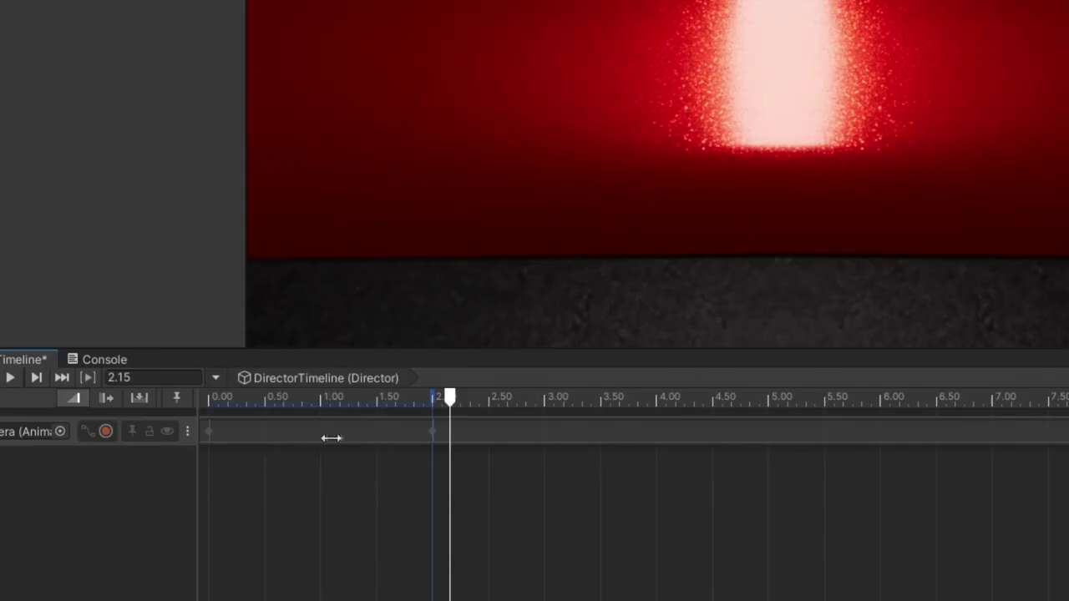
right_click(332, 437)
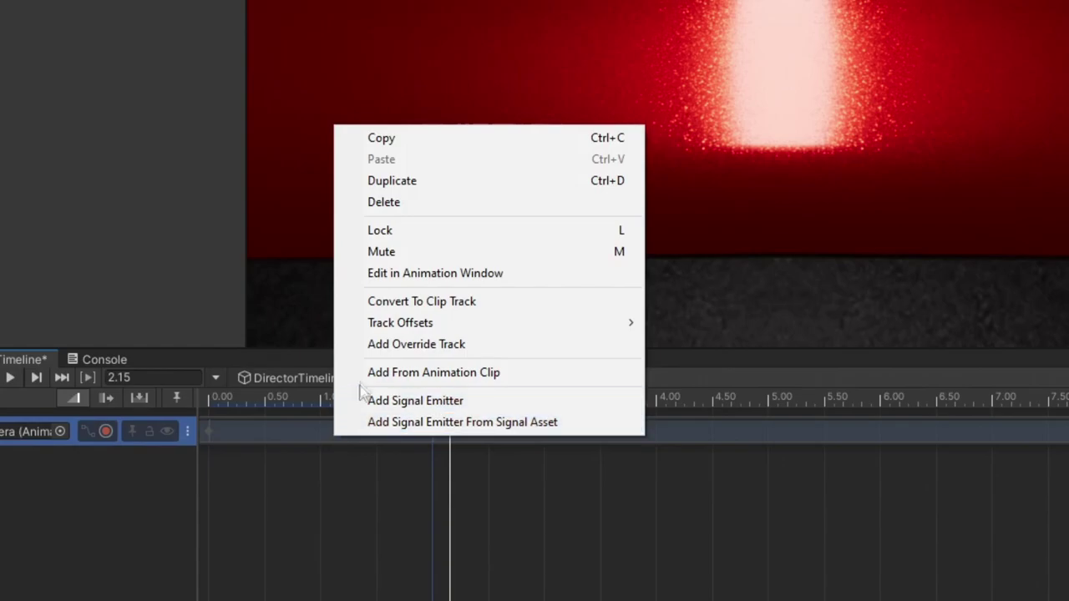
left_click(419, 301)
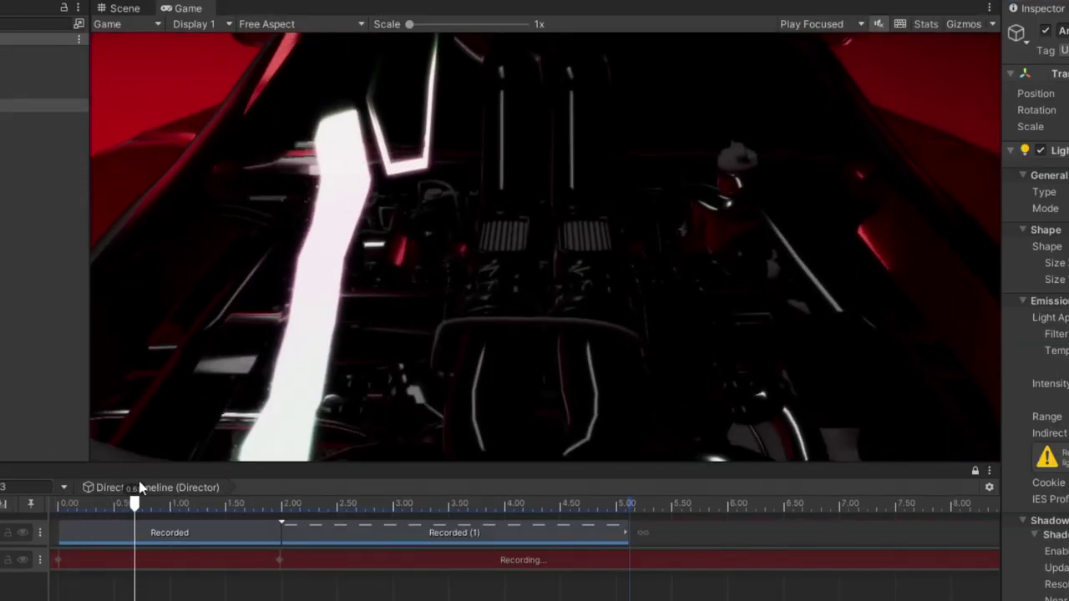
Convert the Area Light recording into clips and stretch them to 0.40x, ending near 8.07s
left_click_drag(139, 483, 276, 468)
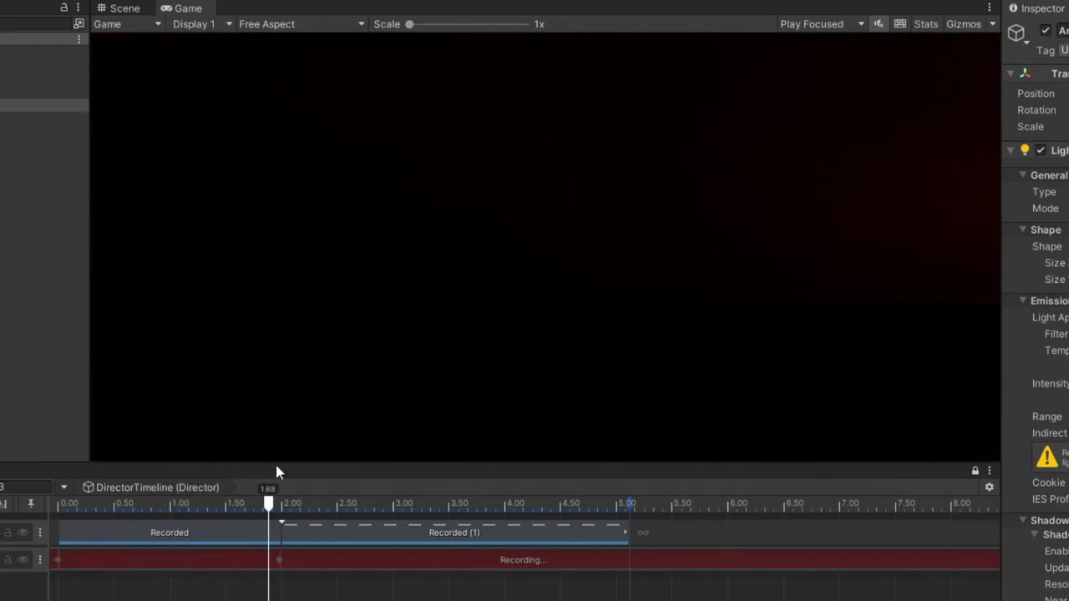
right_click(184, 575)
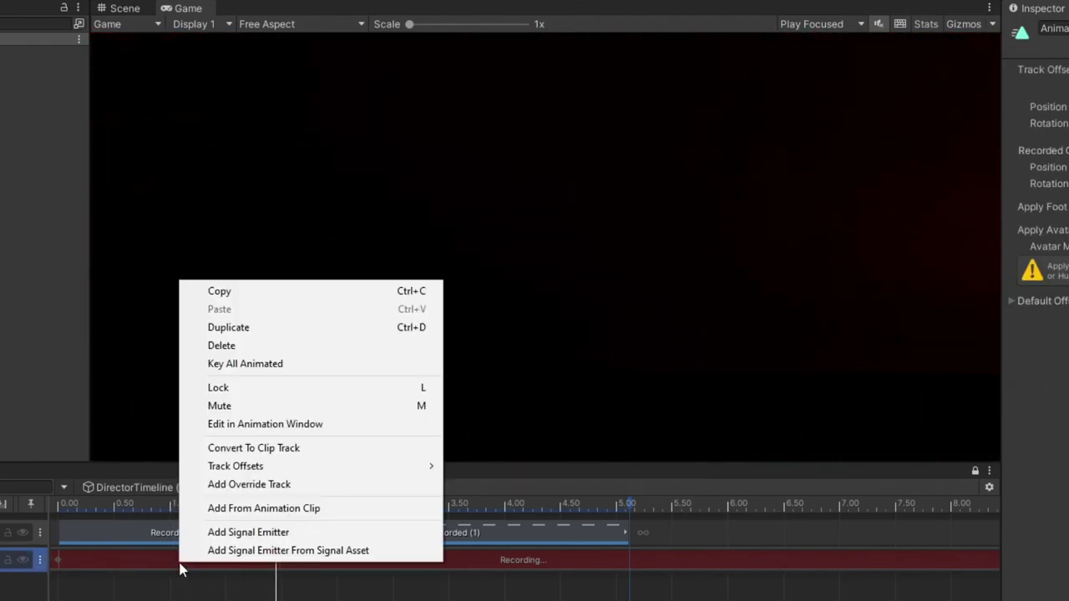
left_click(253, 447)
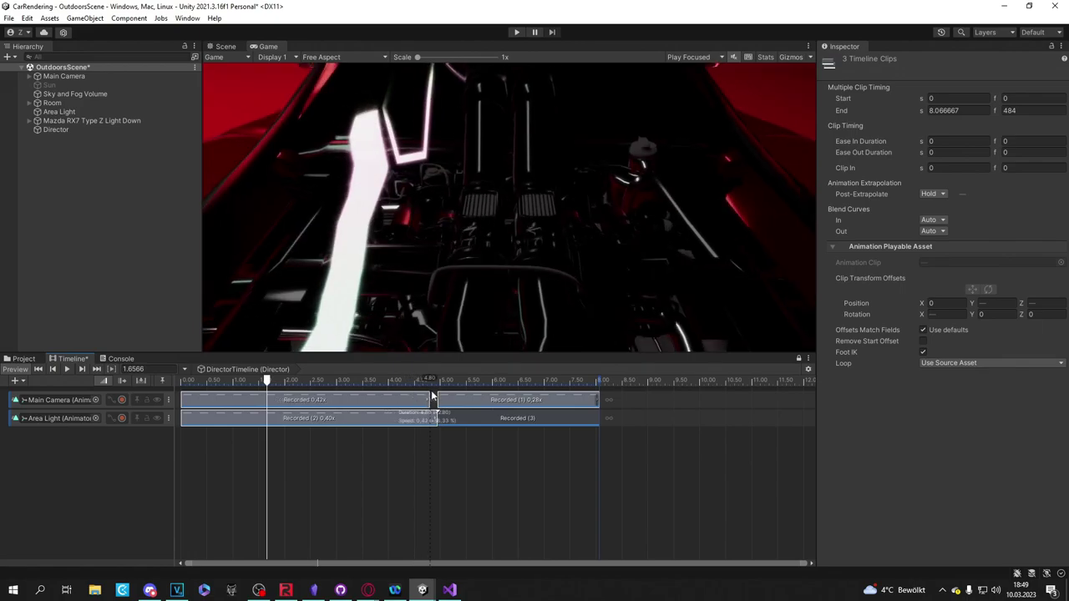
left_click_drag(432, 395, 436, 396)
Play the timeline, then replay the whole sequence from the beginning
key("space")
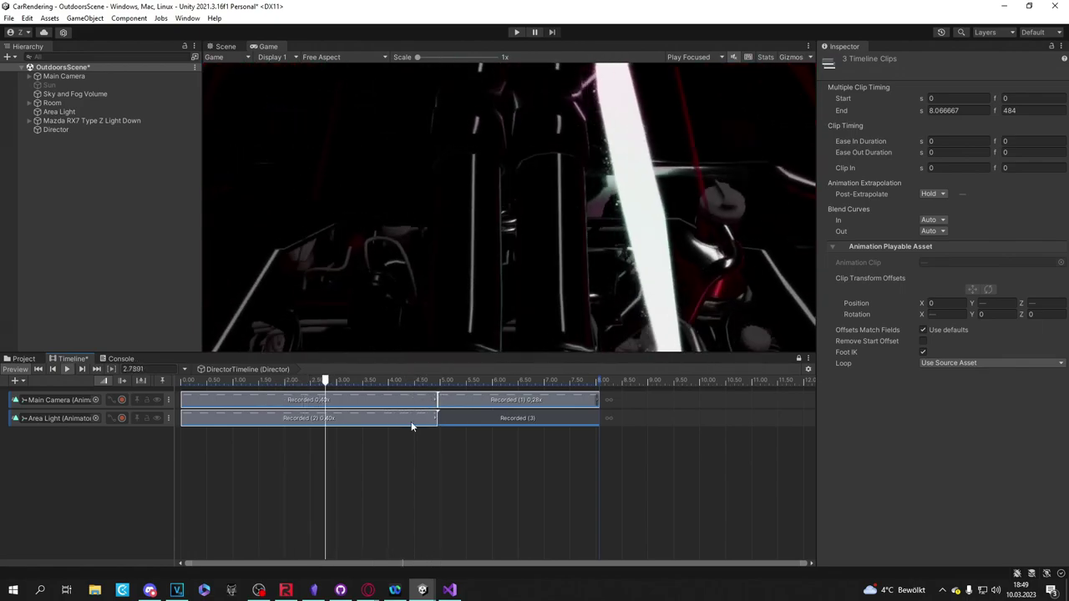
left_click(185, 381)
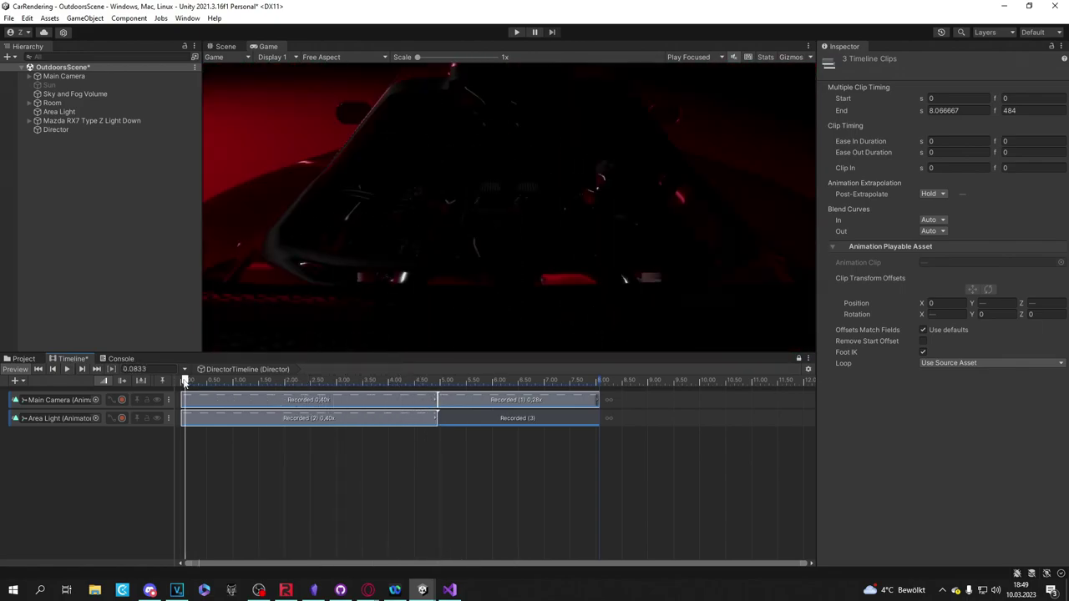
key("space")
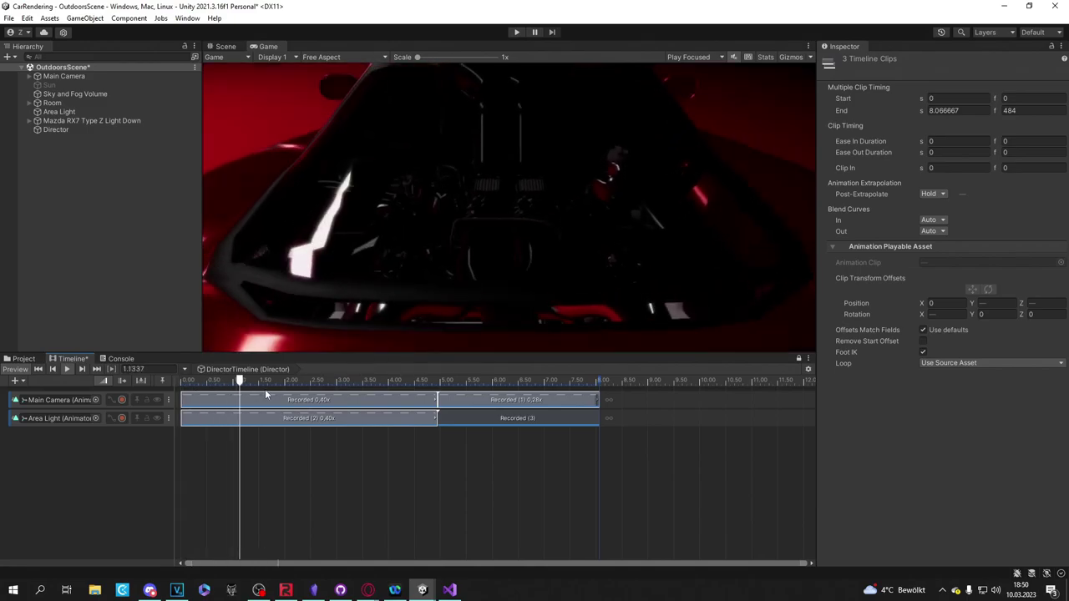